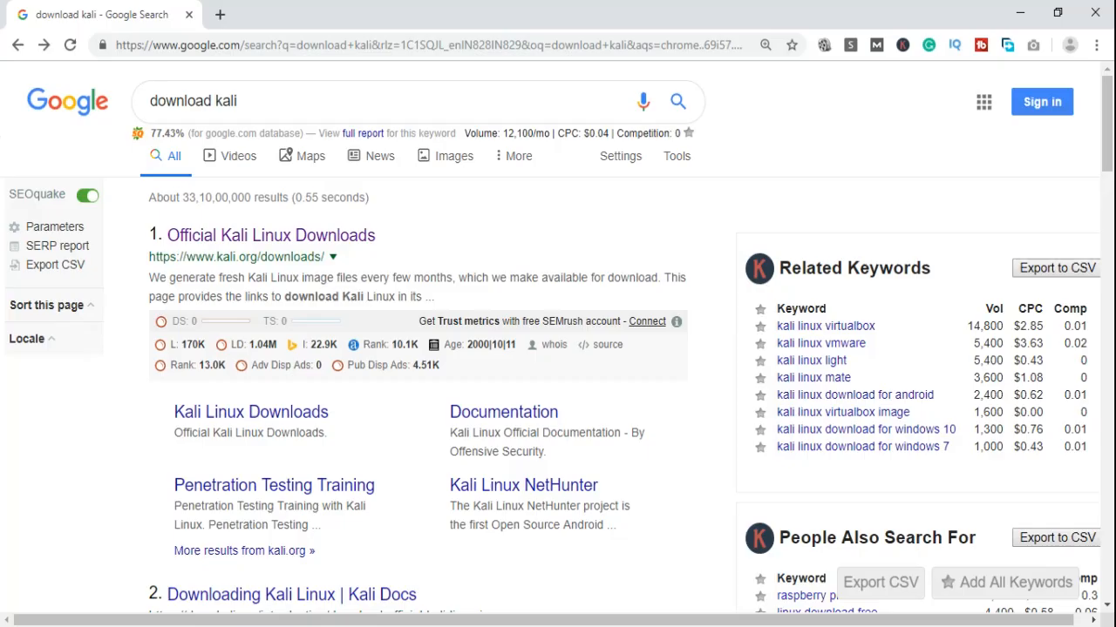
# Open the official Kali Linux downloads page from the search results and scroll to the download table
pyautogui.moveTo(237, 100); pyautogui.dragTo(160, 110)
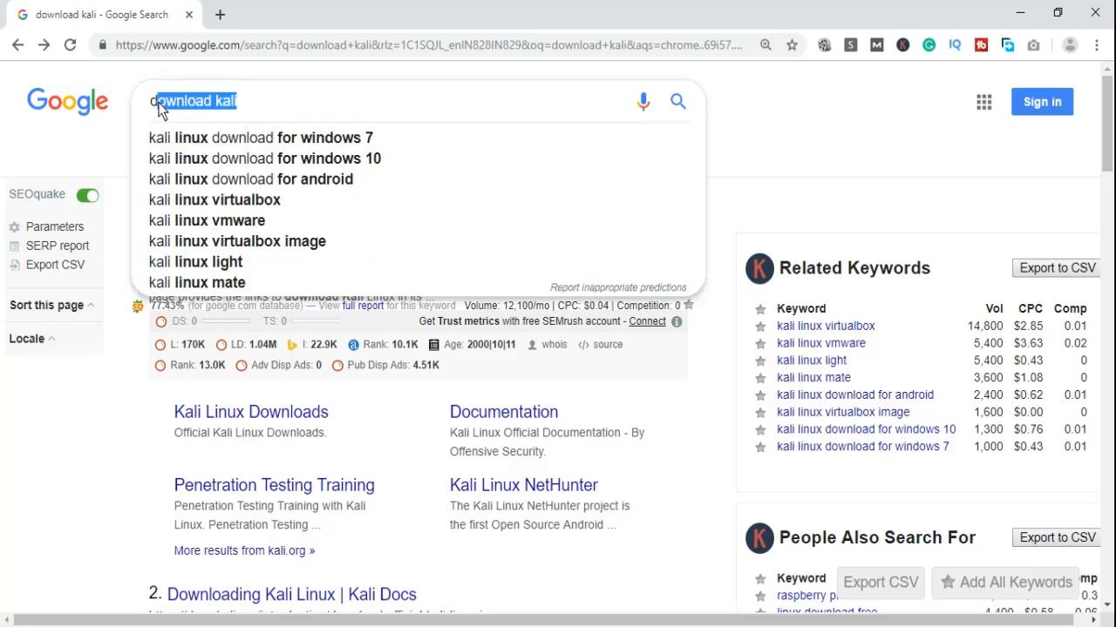
pyautogui.click(131, 429)
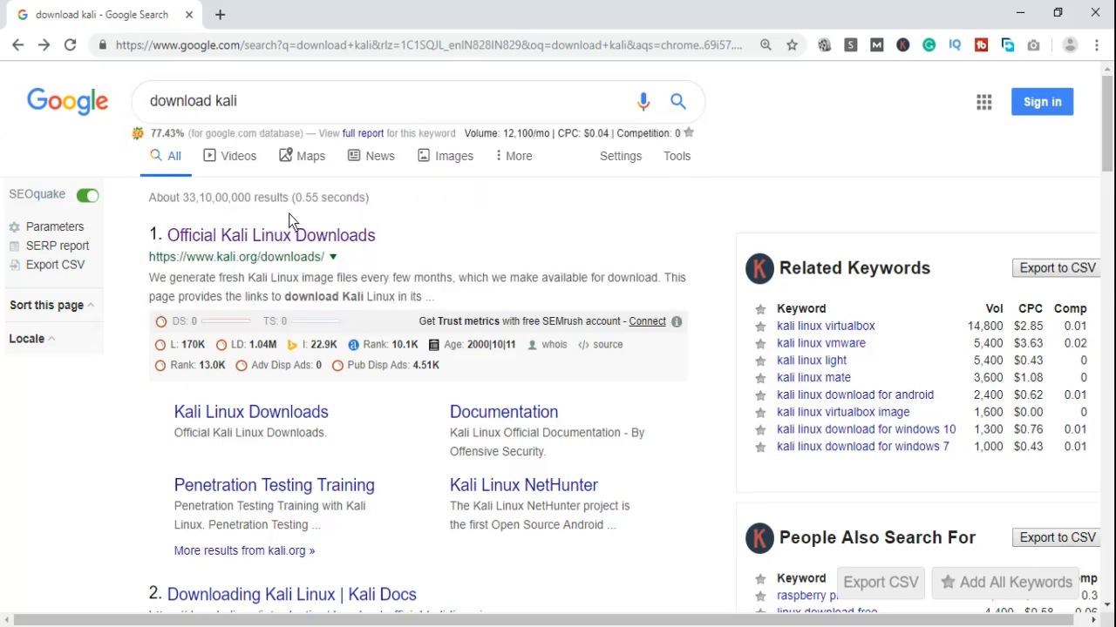
pyautogui.click(304, 238)
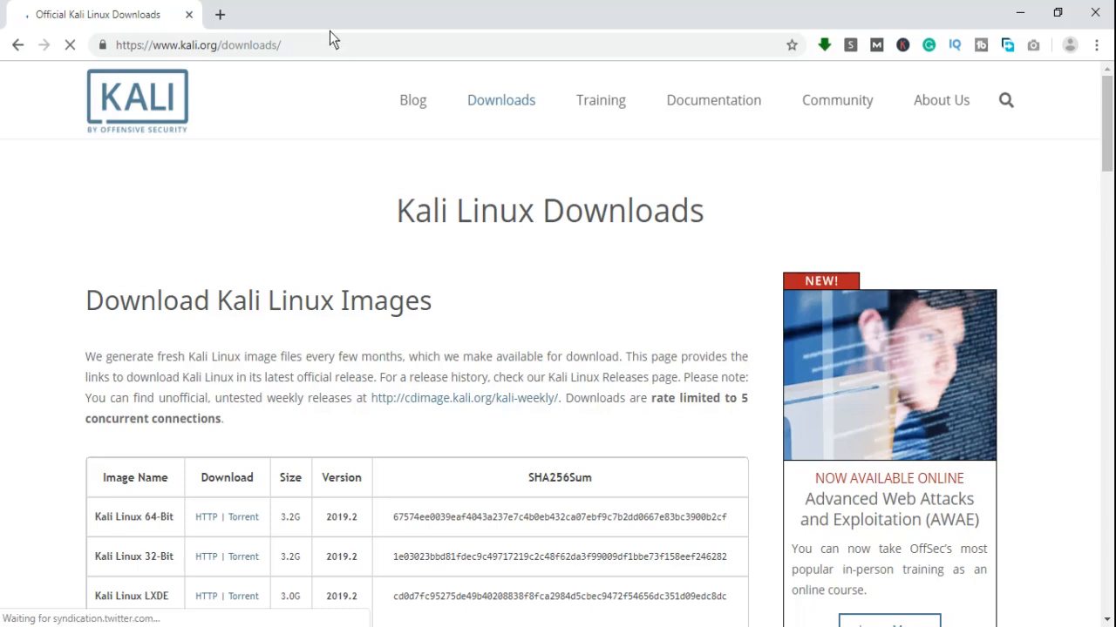
pyautogui.click(320, 52)
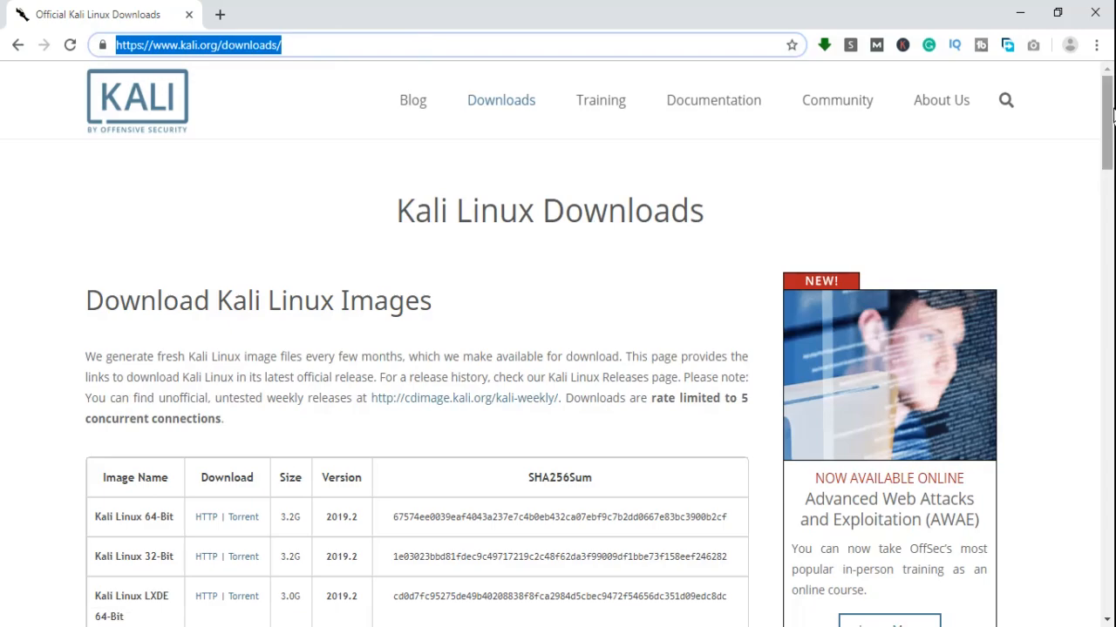
pyautogui.moveTo(1109, 110); pyautogui.dragTo(1112, 142)
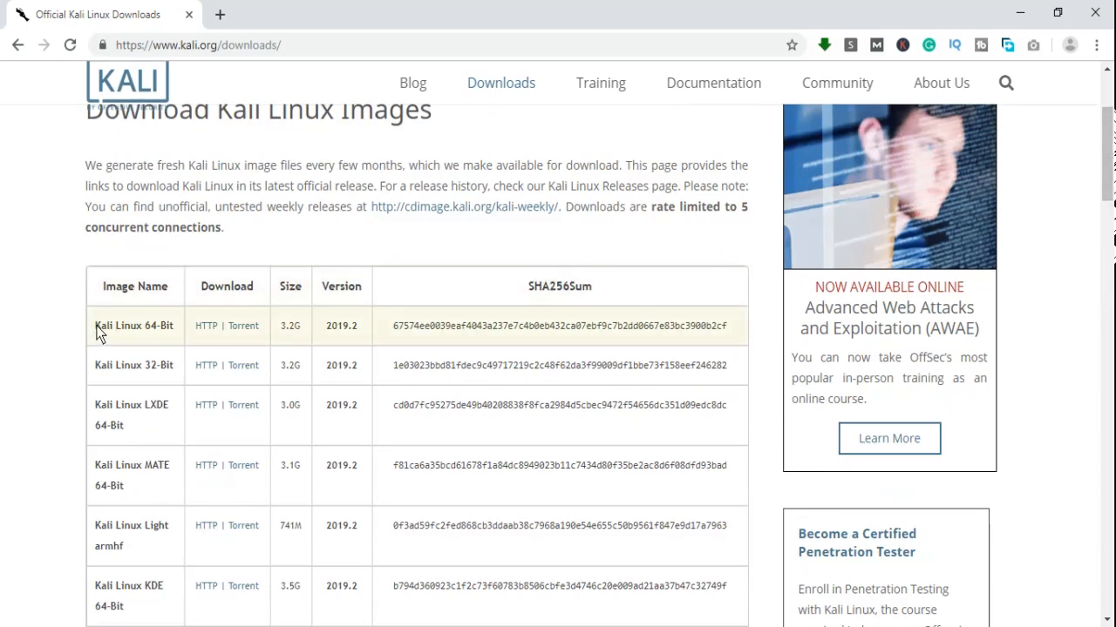
# Highlight the Kali Linux 64-Bit image and its 3.2G size, then switch to VirtualBox Manager
pyautogui.moveTo(97, 329); pyautogui.dragTo(175, 326)
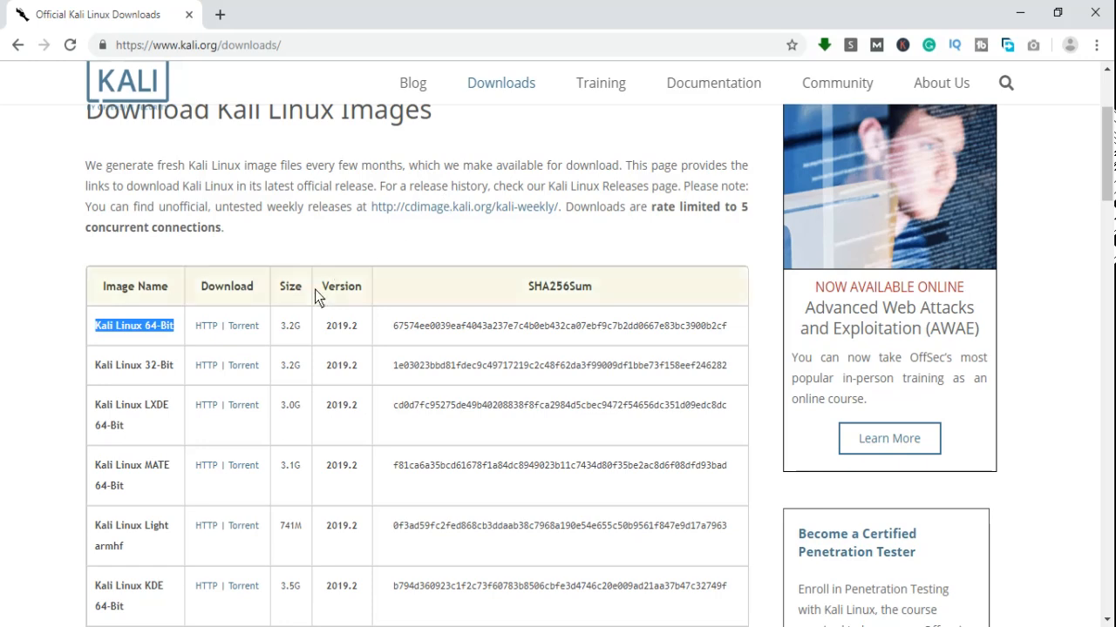
pyautogui.moveTo(281, 326); pyautogui.dragTo(316, 324)
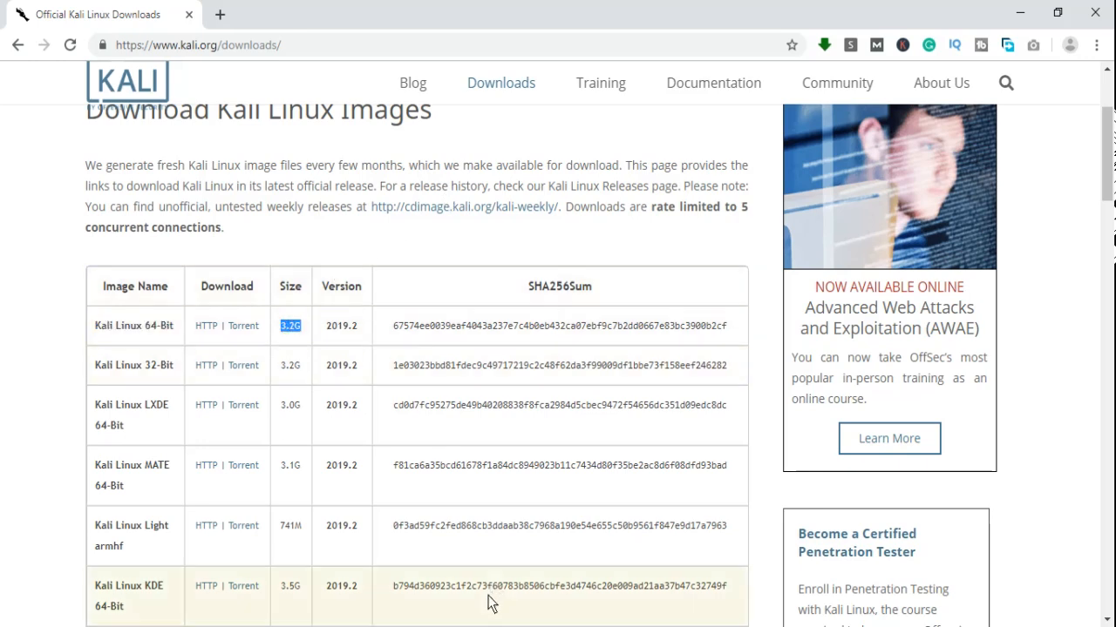
pyautogui.hotkey('alt', 'Tab')
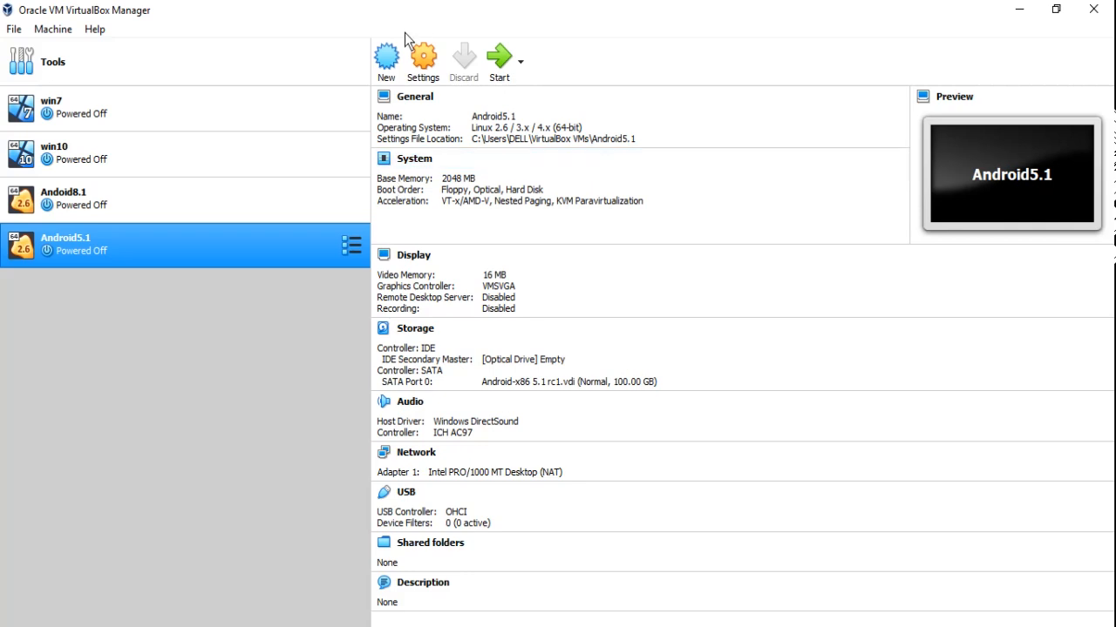
# Create a new VM named kali2.0 as Linux Debian (64-bit) with 4096 MB of memory
pyautogui.click(386, 61)
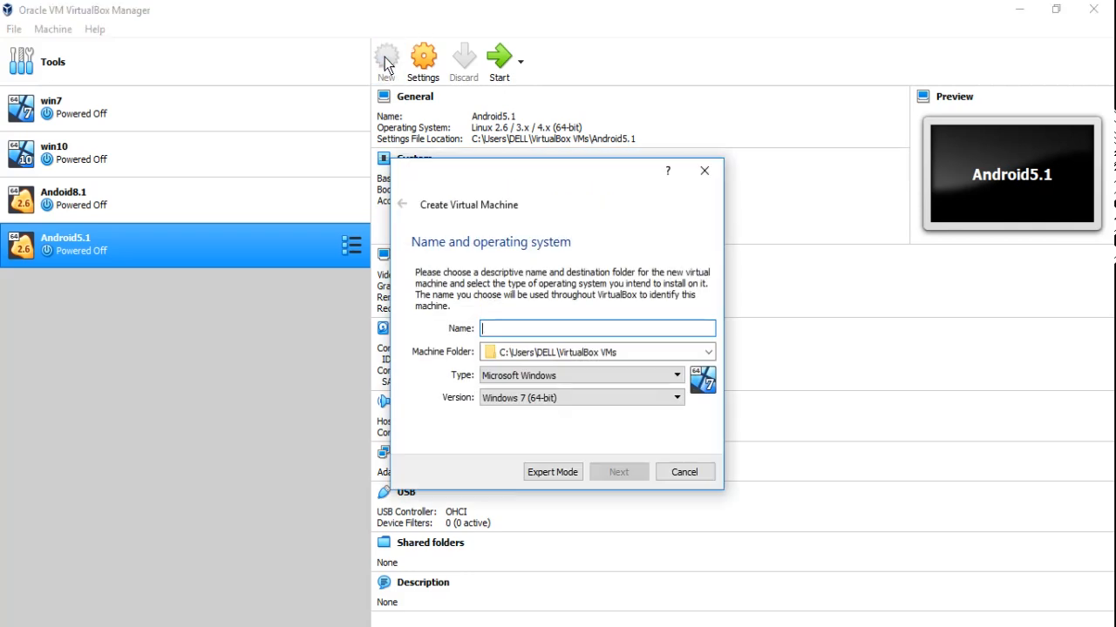
pyautogui.write('kali')
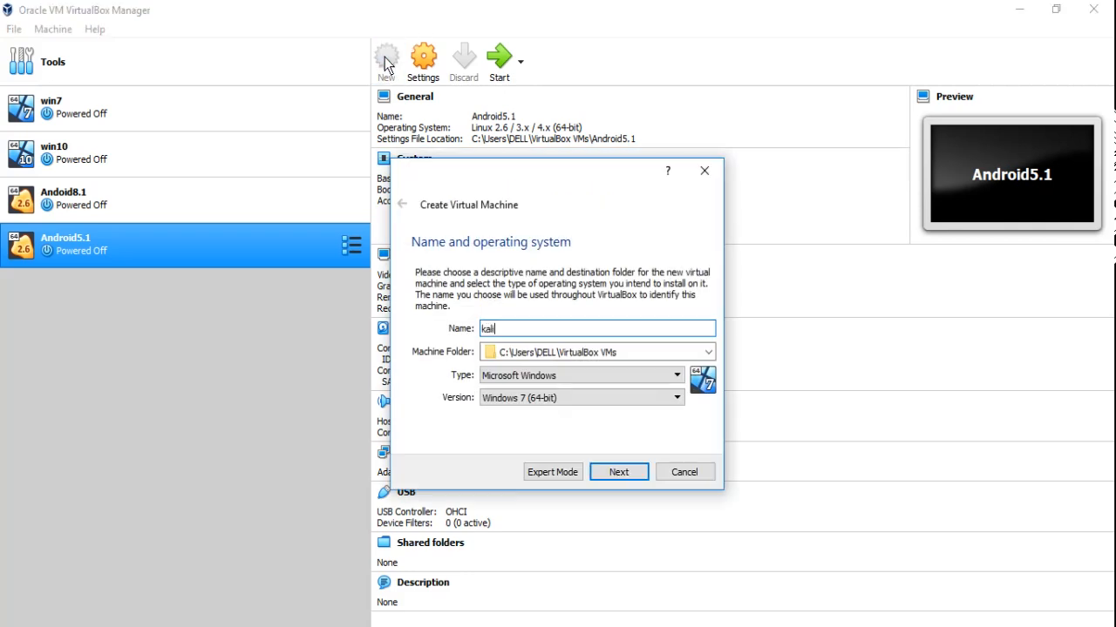
pyautogui.write('2.0')
pyautogui.click(529, 378)
pyautogui.click(531, 401)
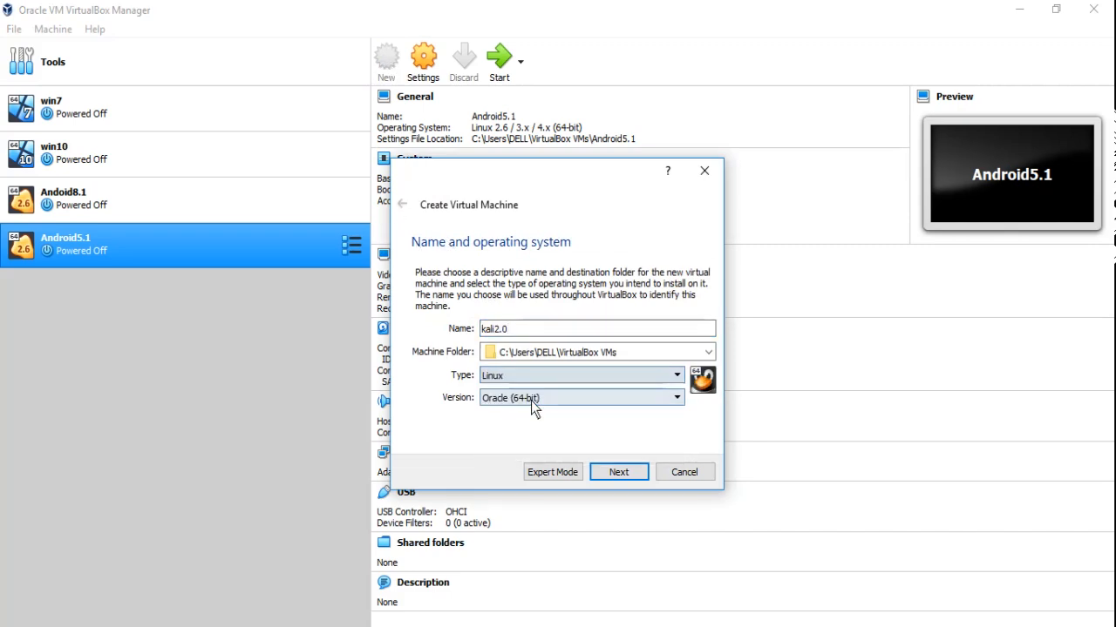
pyautogui.click(566, 401)
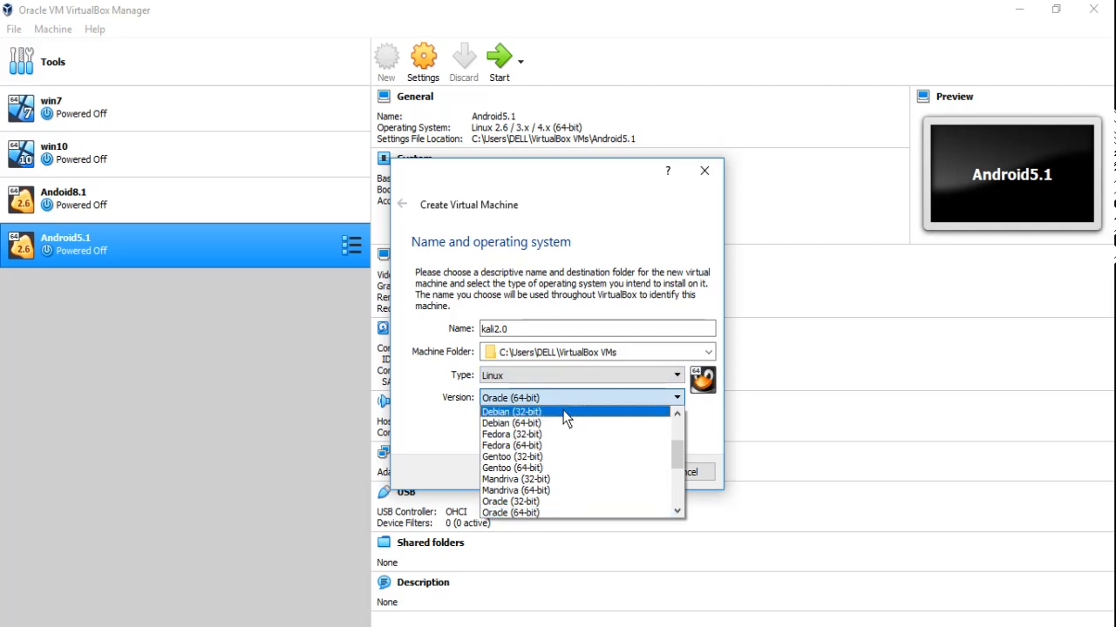
pyautogui.click(557, 423)
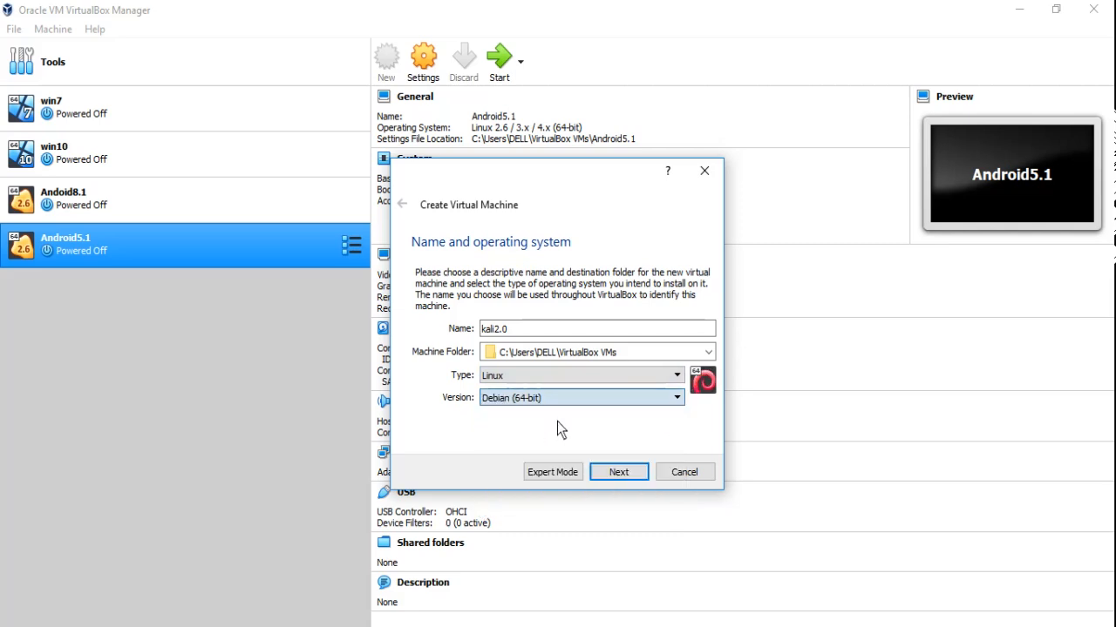
pyautogui.click(607, 472)
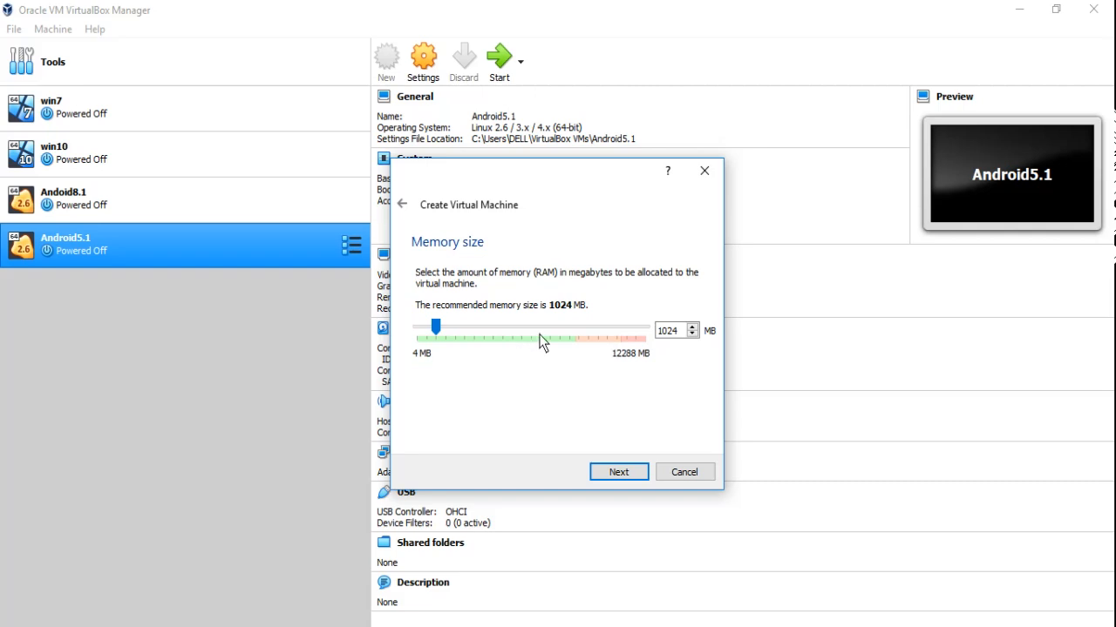
pyautogui.press('Right')
pyautogui.press('Right')
pyautogui.press('Right')
pyautogui.press('Right')
pyautogui.press('Right')
pyautogui.press('Right')
pyautogui.click(619, 474)
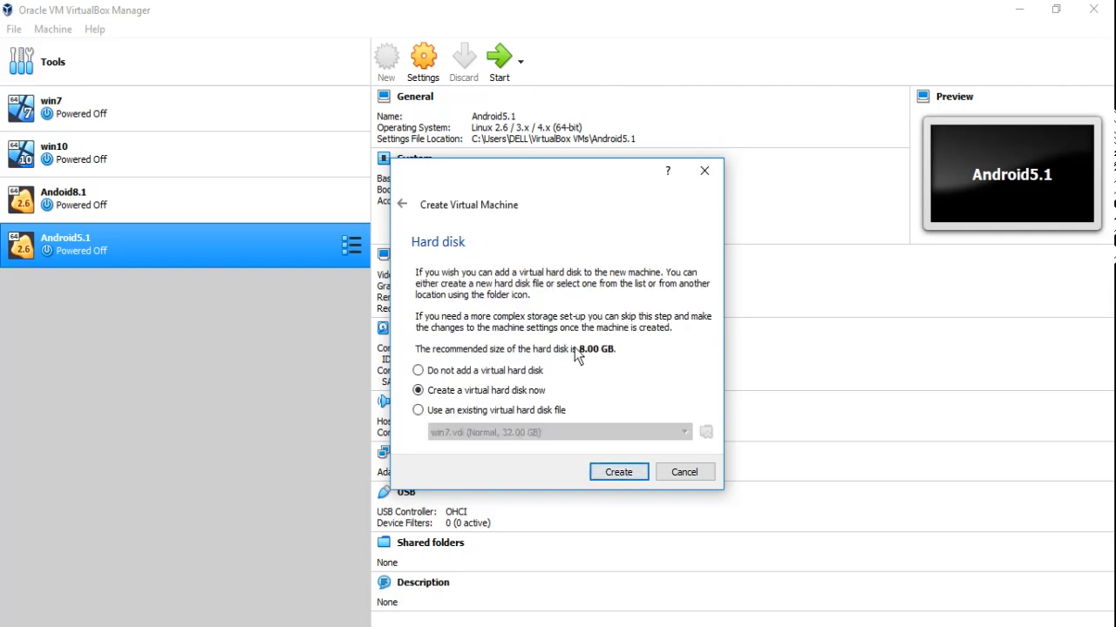
# Give kali2.0 a dynamically allocated 8 GB VDI disk saved as E:\kali2.0.vdi
pyautogui.click(609, 471)
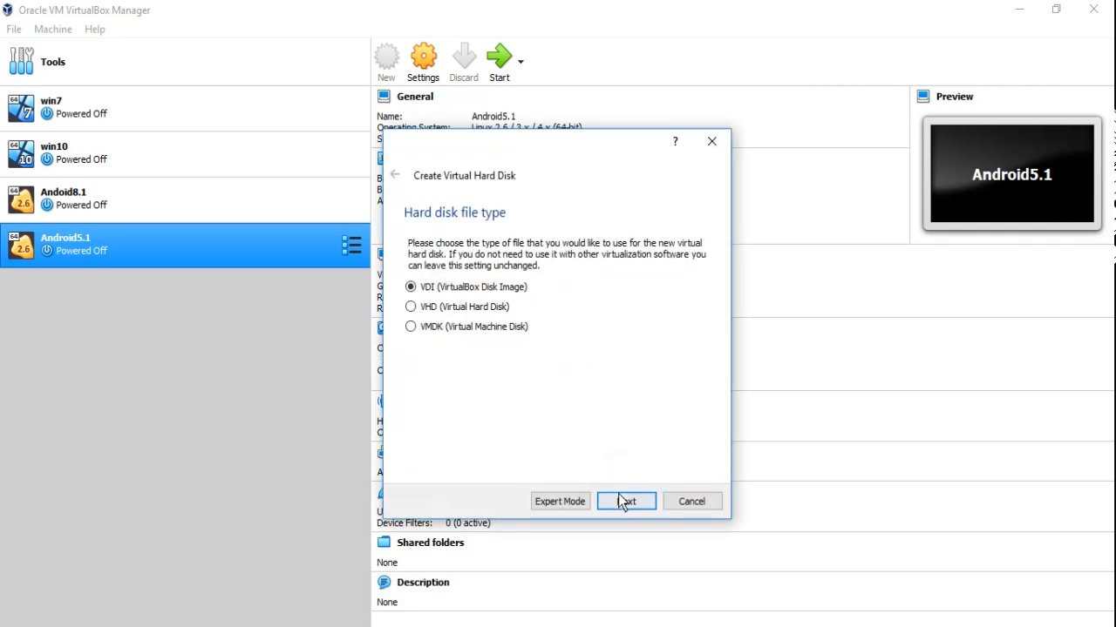
pyautogui.click(621, 497)
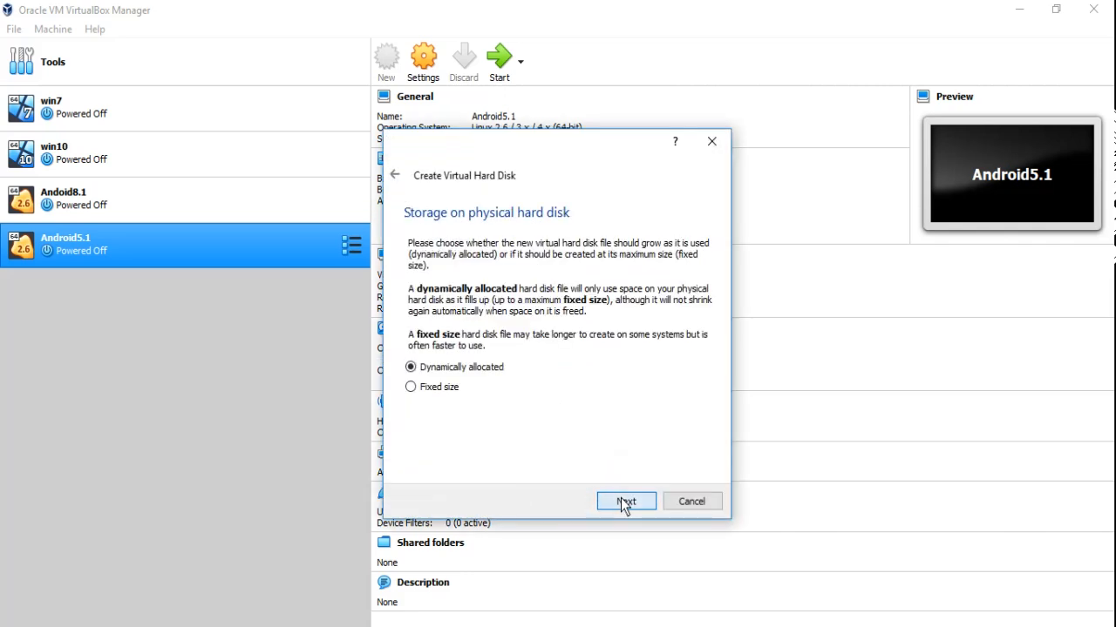
pyautogui.click(621, 501)
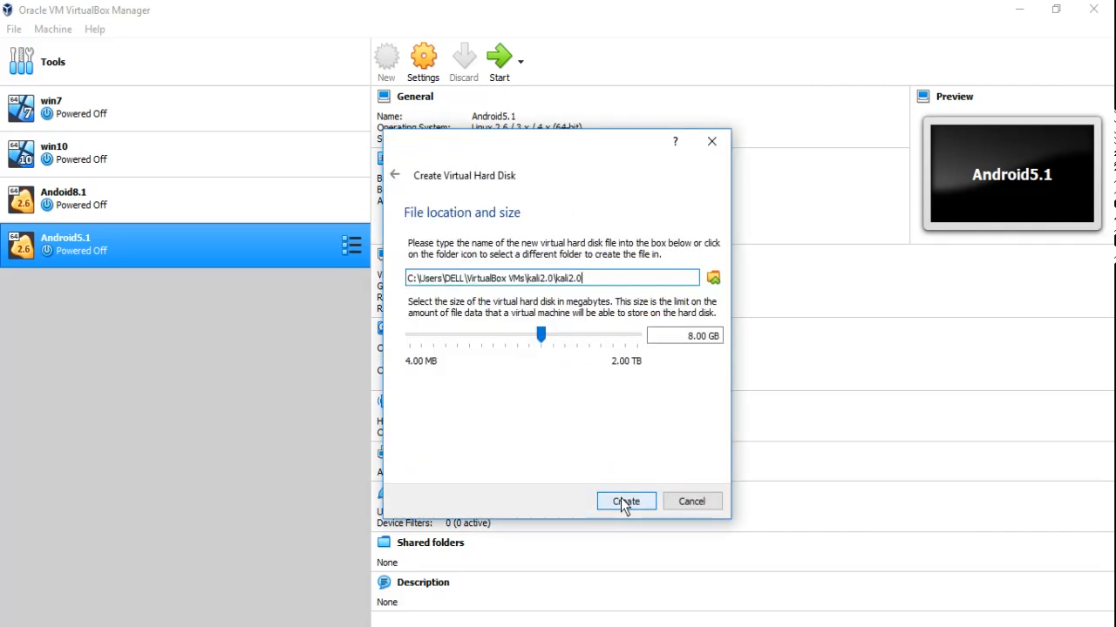
pyautogui.click(713, 279)
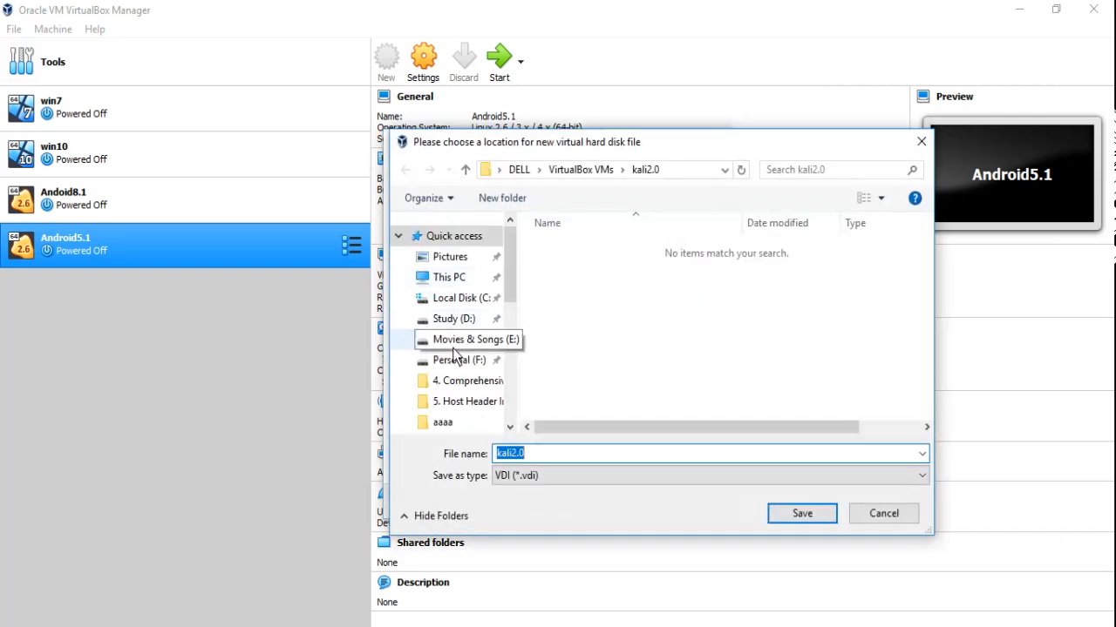
pyautogui.click(462, 340)
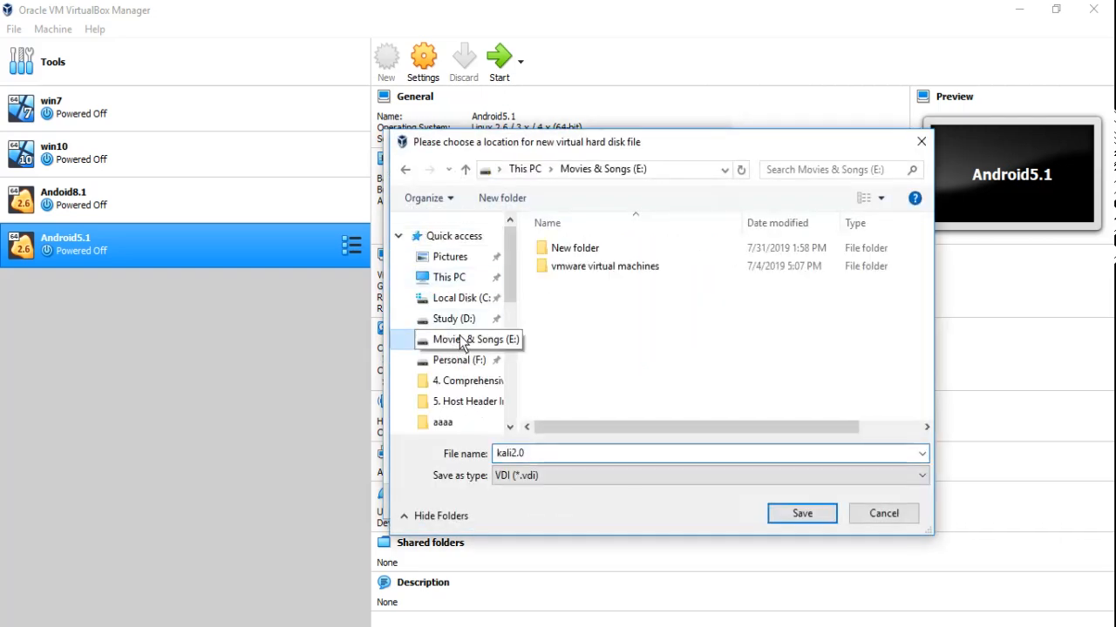
pyautogui.click(802, 514)
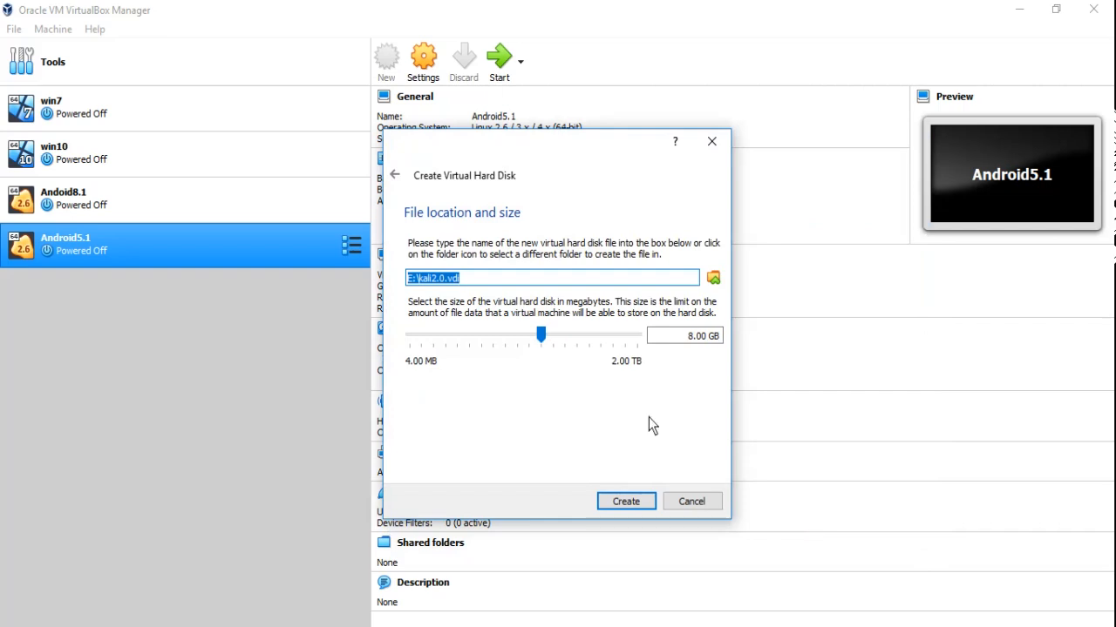
pyautogui.click(635, 502)
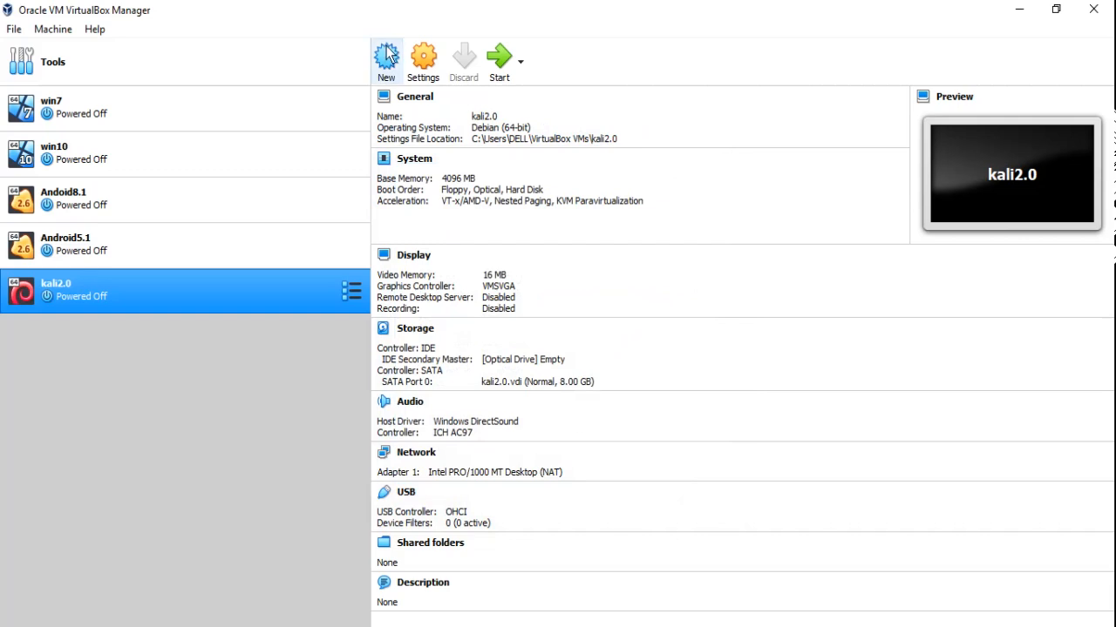
# Attach kali-linux-2.0-amd64.iso to kali2.0's empty optical drive in Storage settings
pyautogui.click(423, 59)
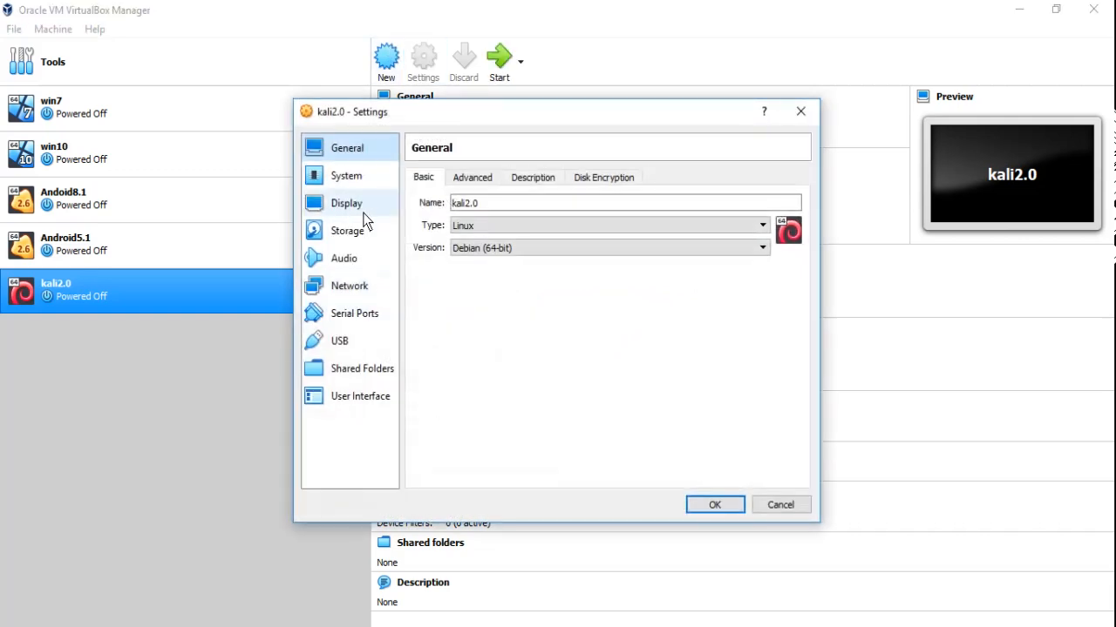
pyautogui.click(357, 234)
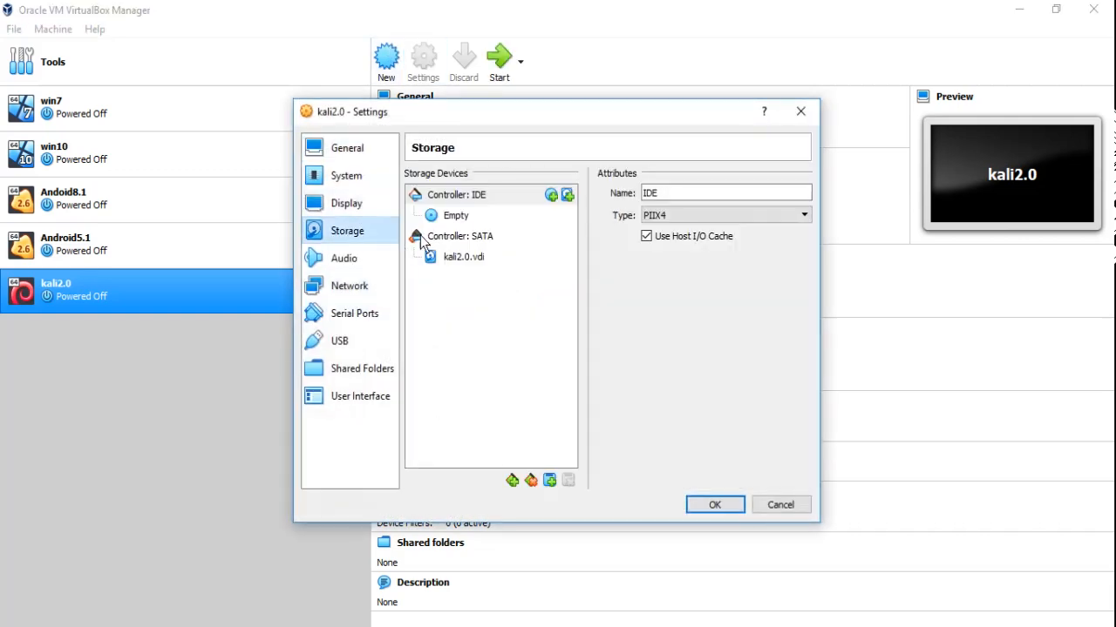
pyautogui.click(457, 224)
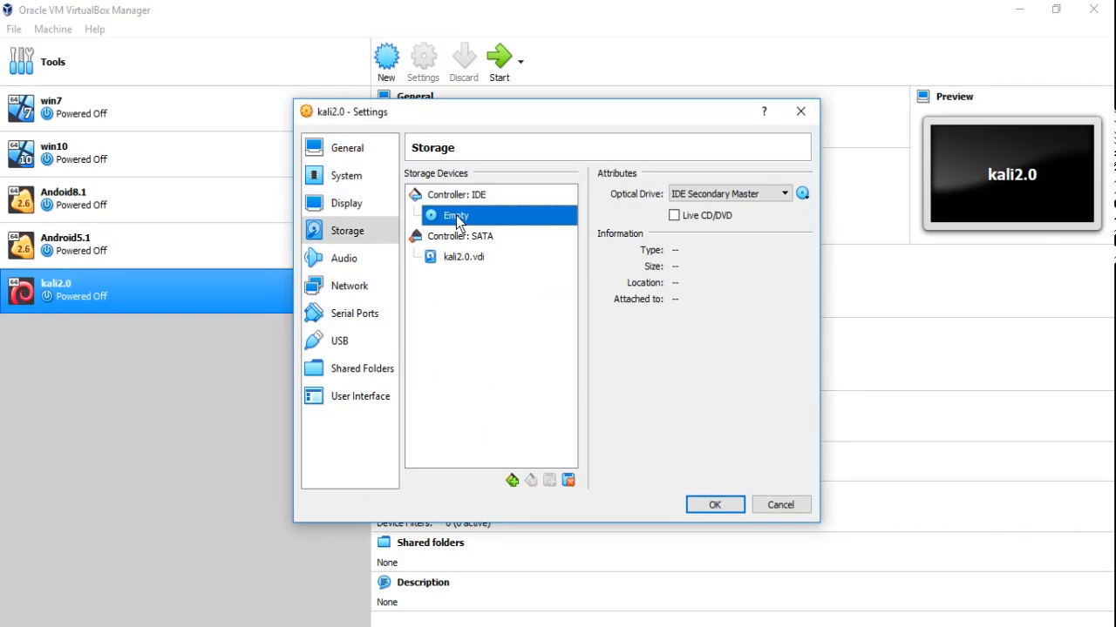
pyautogui.click(802, 194)
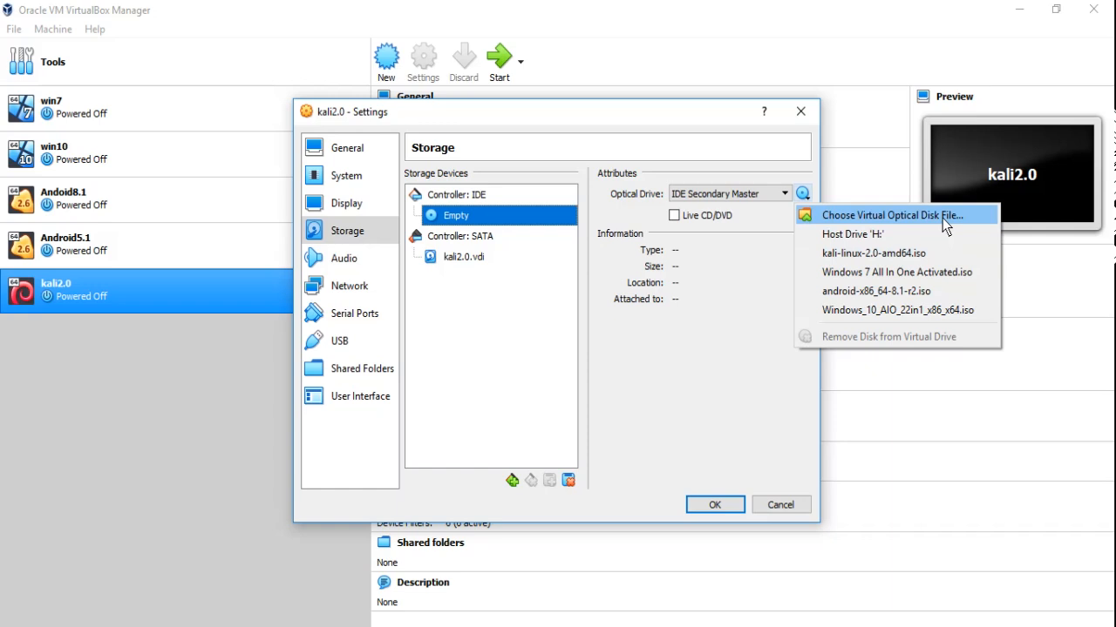
pyautogui.click(920, 252)
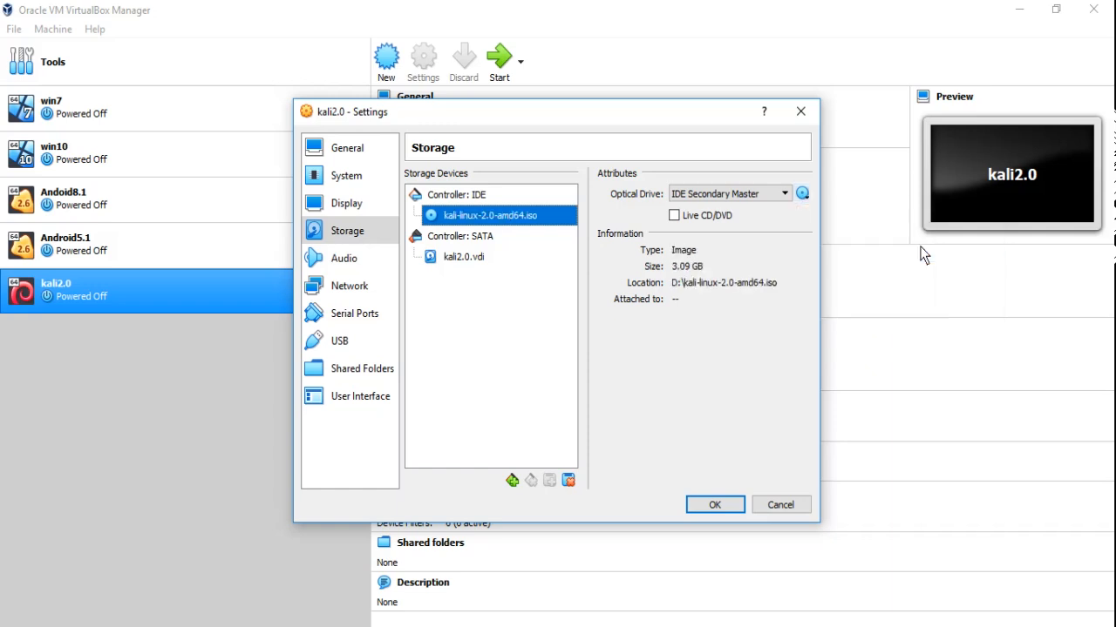
pyautogui.click(713, 509)
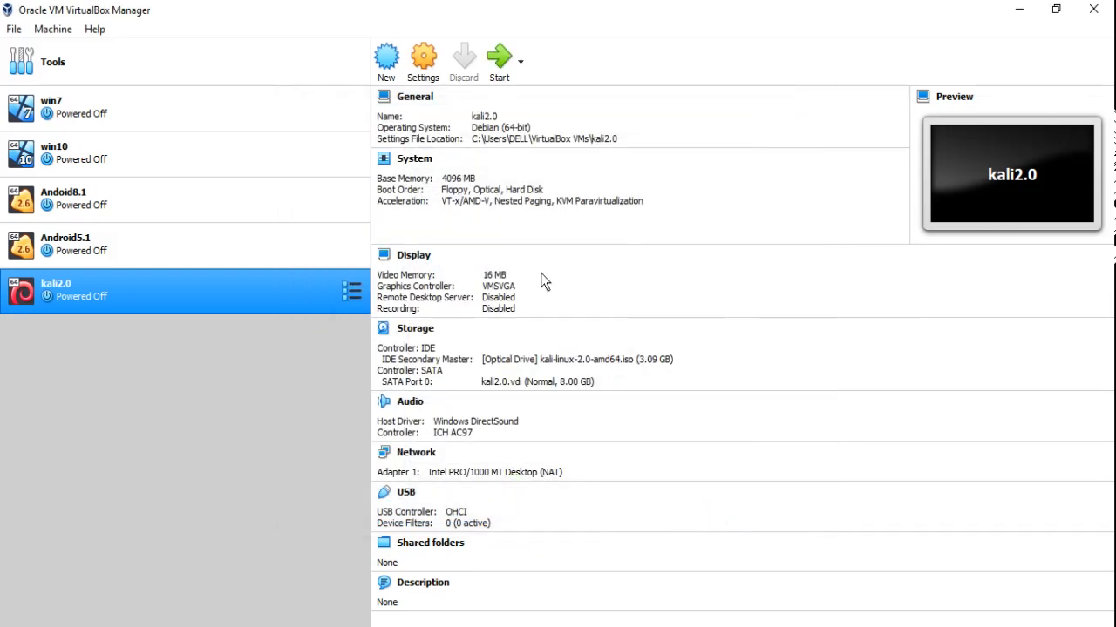
# Start the kali2.0 VM and maximize its window
pyautogui.click(500, 63)
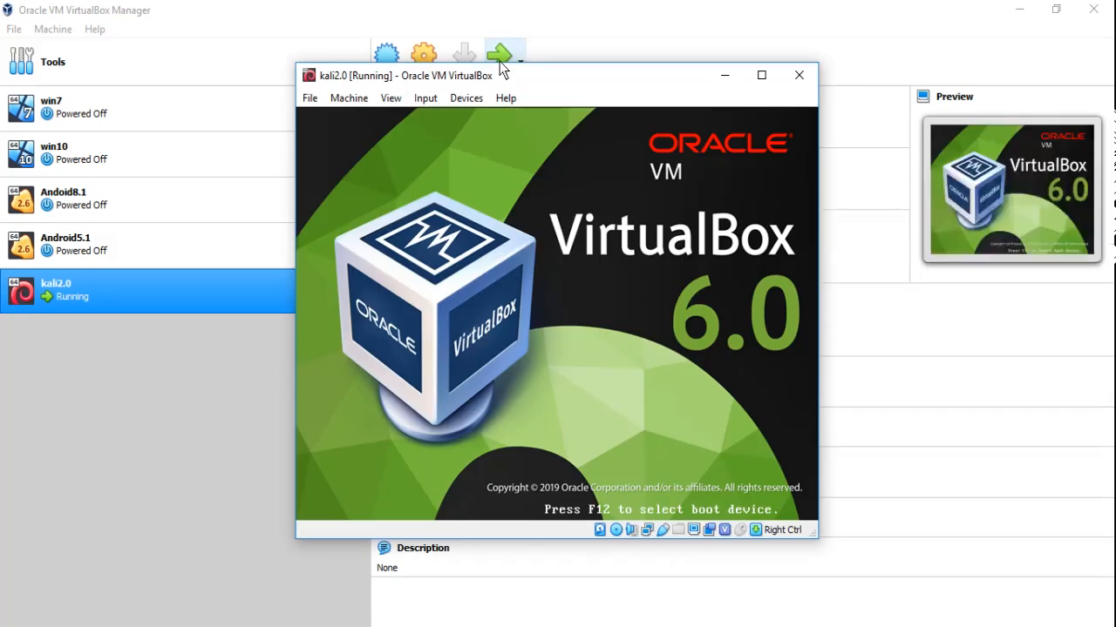
pyautogui.click(761, 75)
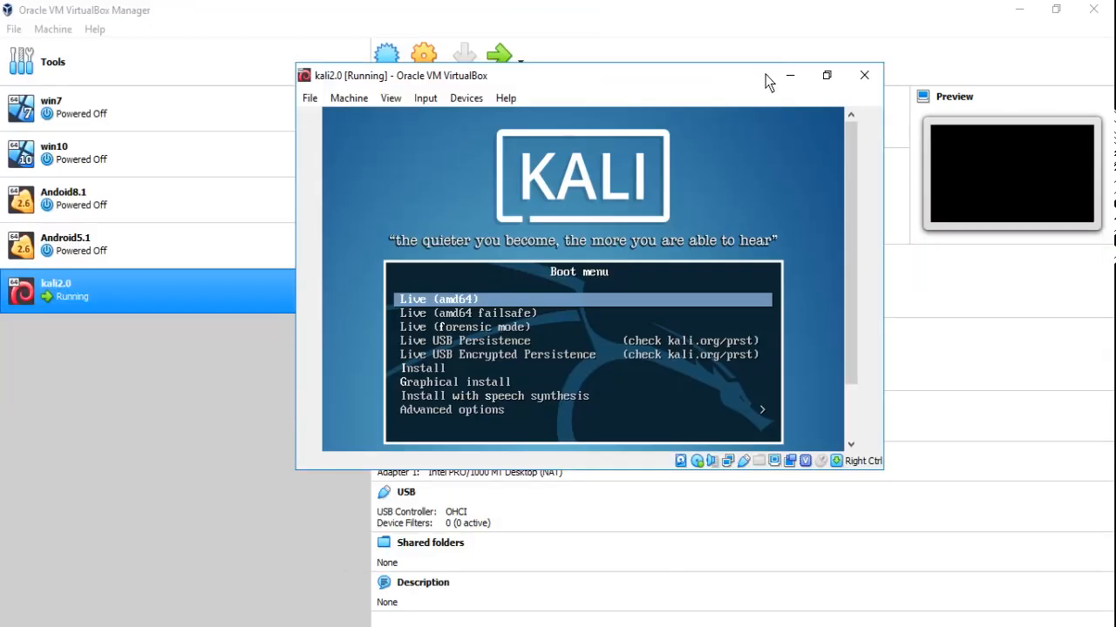
pyautogui.click(826, 75)
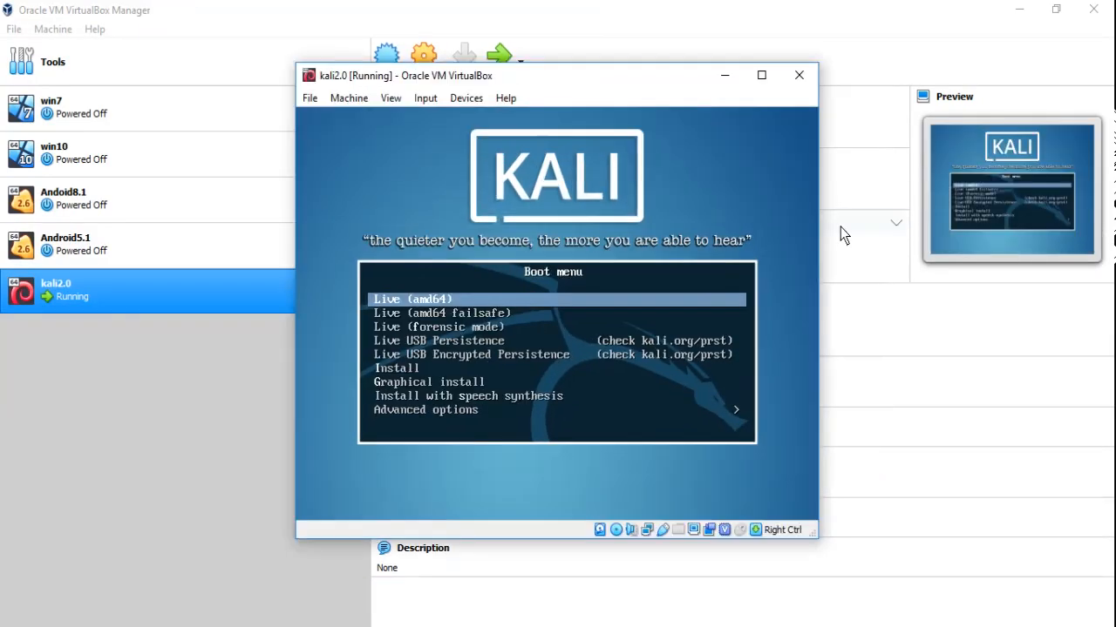
pyautogui.click(761, 76)
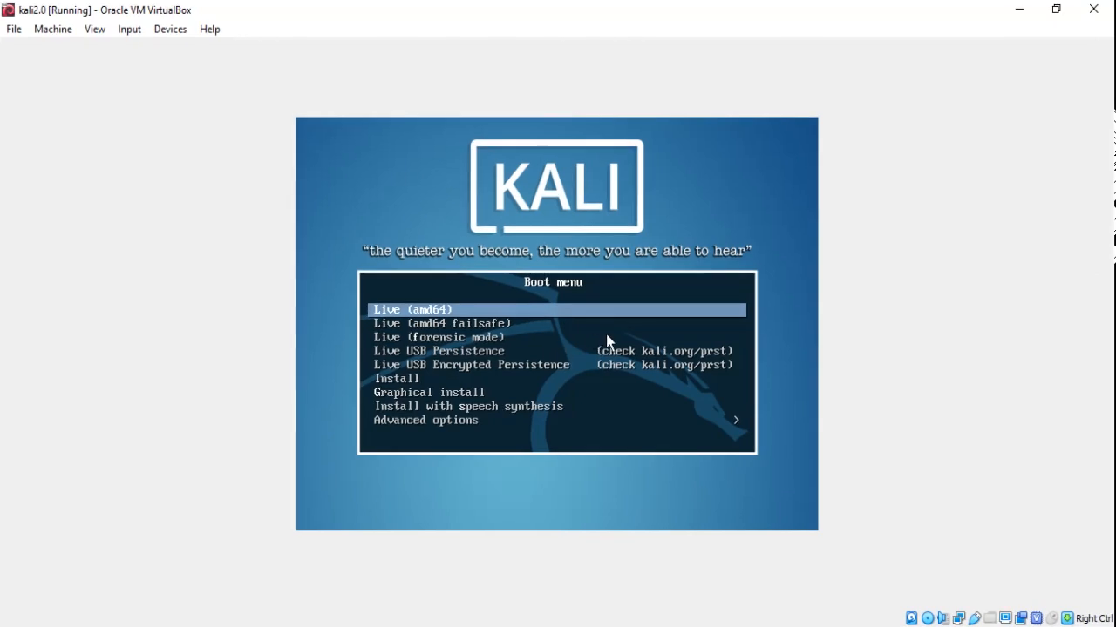
# Launch Graphical install from the Kali boot menu
pyautogui.press('Down')
pyautogui.press('Down')
pyautogui.press('Down')
pyautogui.press('Down')
pyautogui.press('Down')
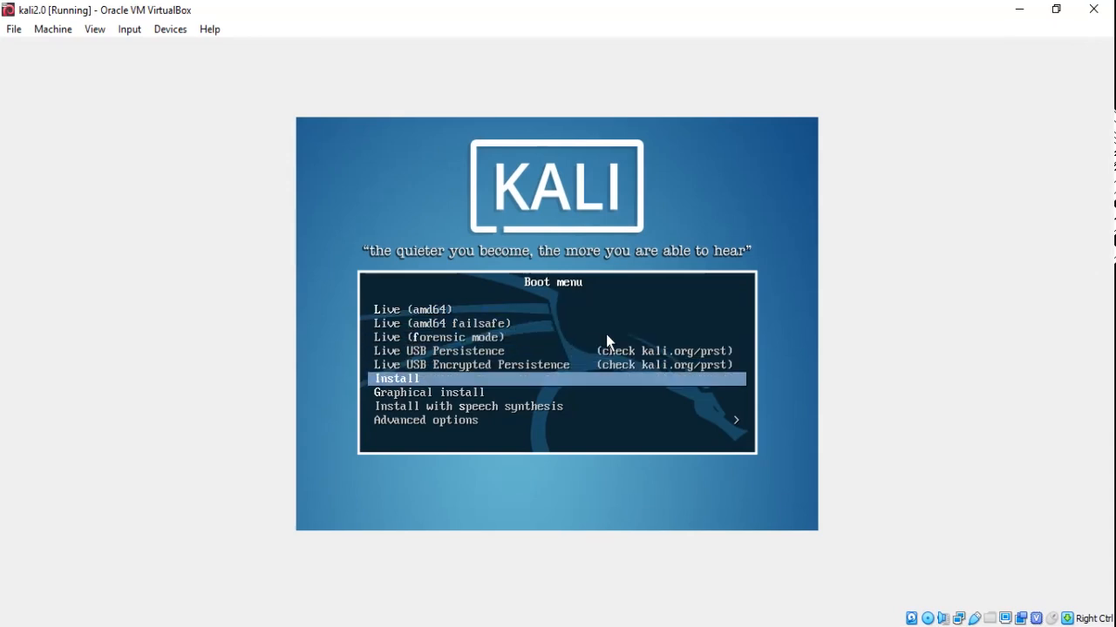
pyautogui.press('Down')
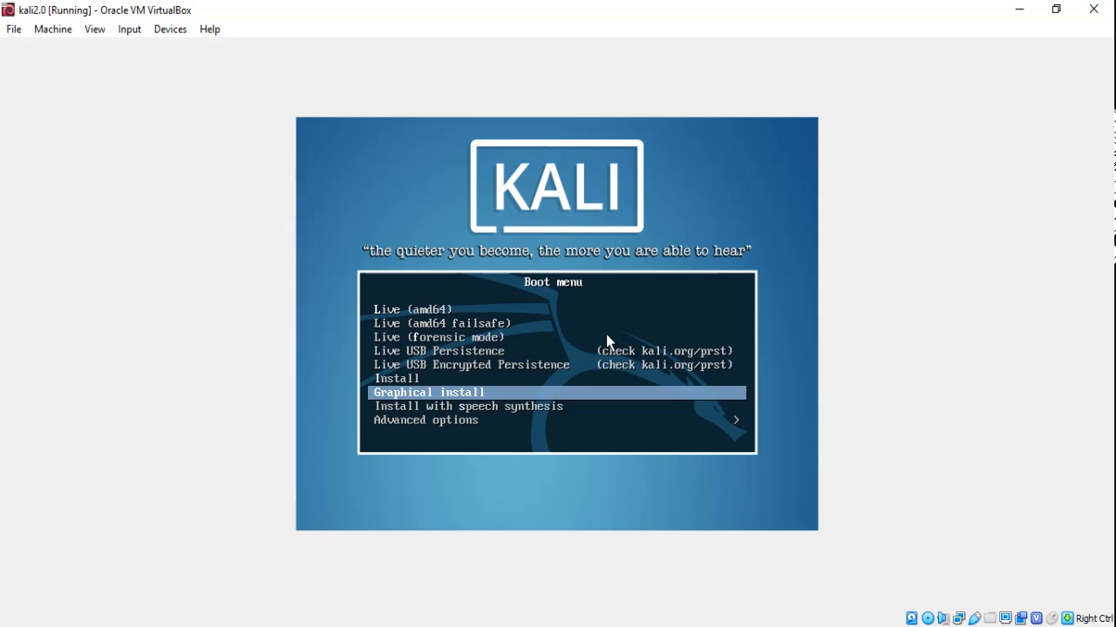
pyautogui.press('Return')
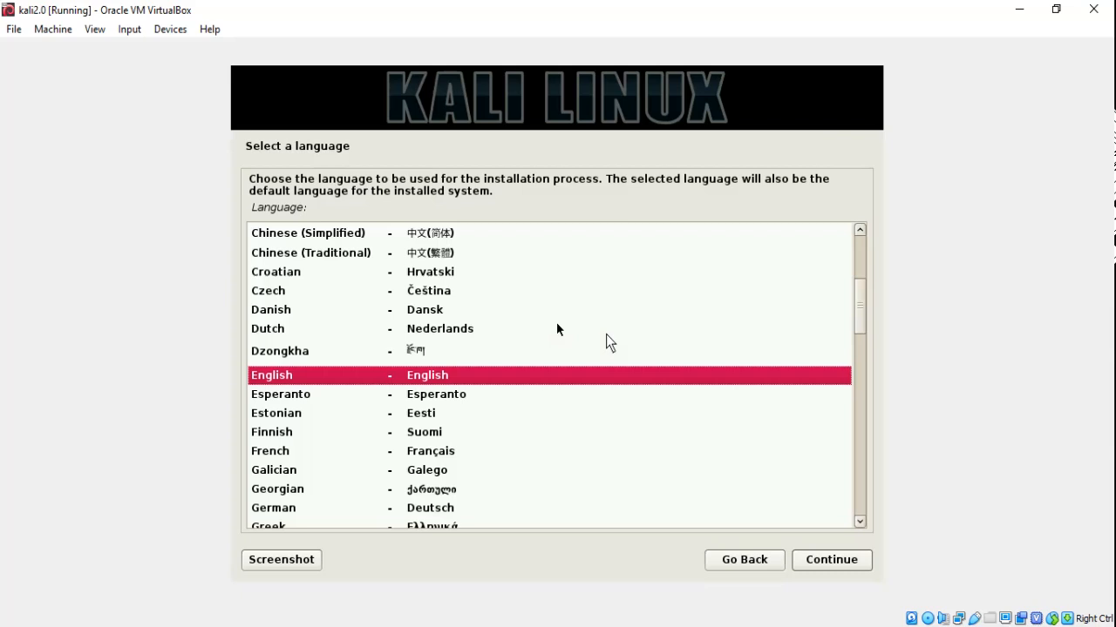
# Choose English as language, India as location and the American English keymap
pyautogui.click(813, 562)
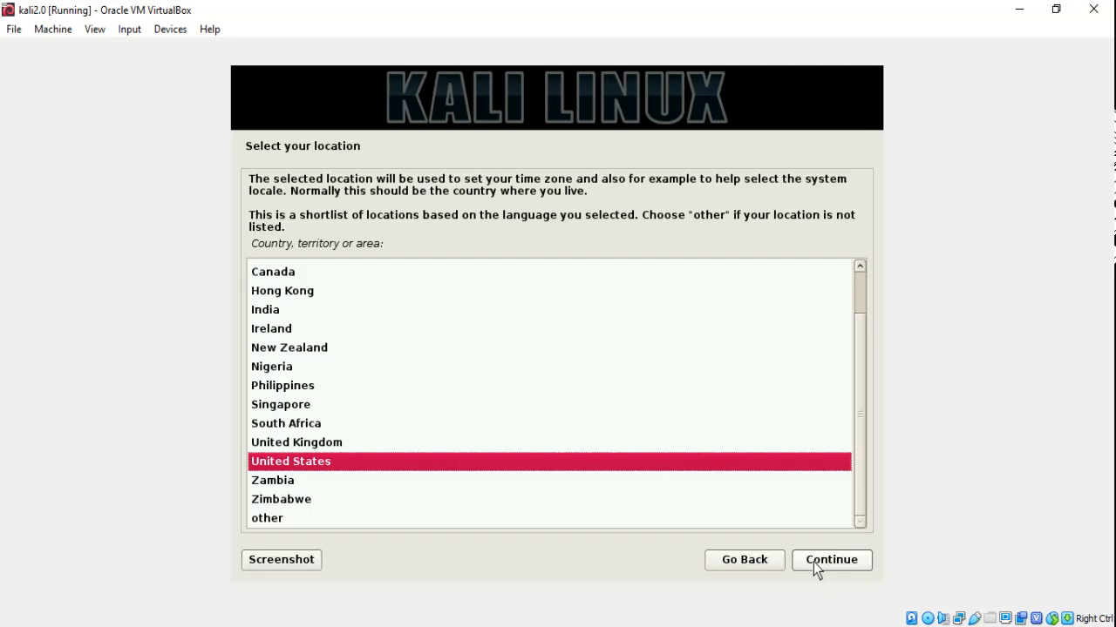
pyautogui.press('Up')
pyautogui.press('Up')
pyautogui.press('Up')
pyautogui.press('Up')
pyautogui.press('Up')
pyautogui.press('Up')
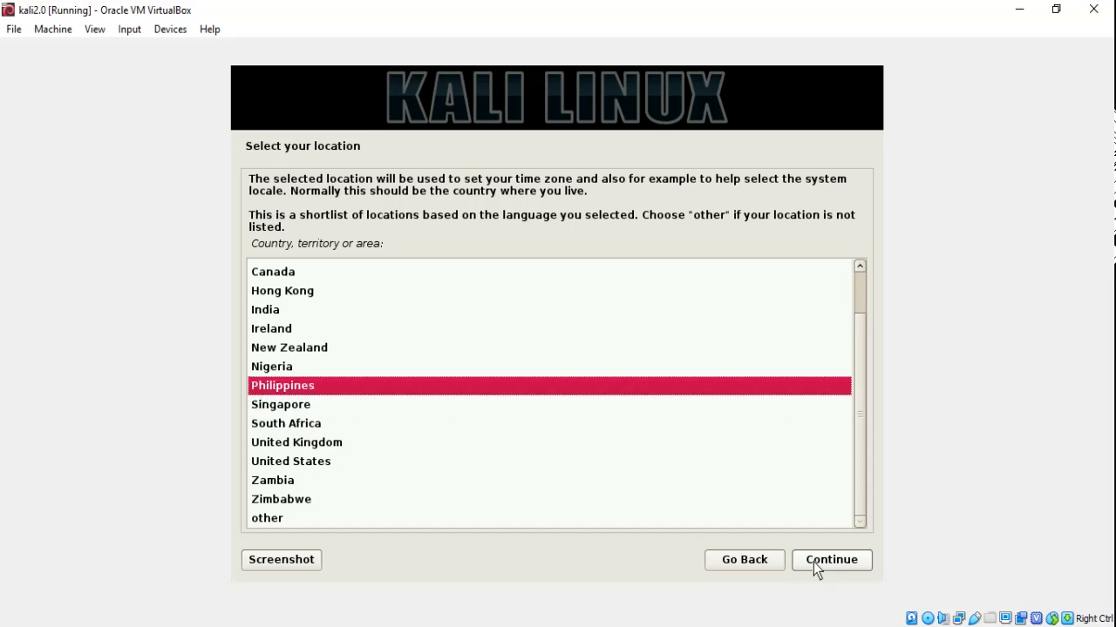
pyautogui.press('Up')
pyautogui.press('Up')
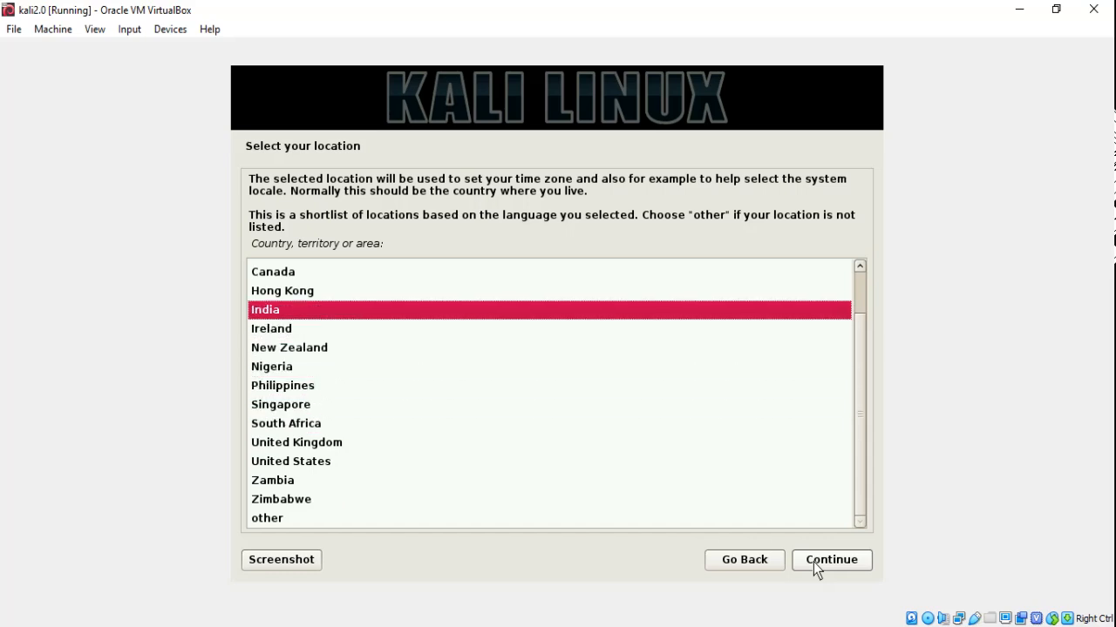
pyautogui.click(813, 562)
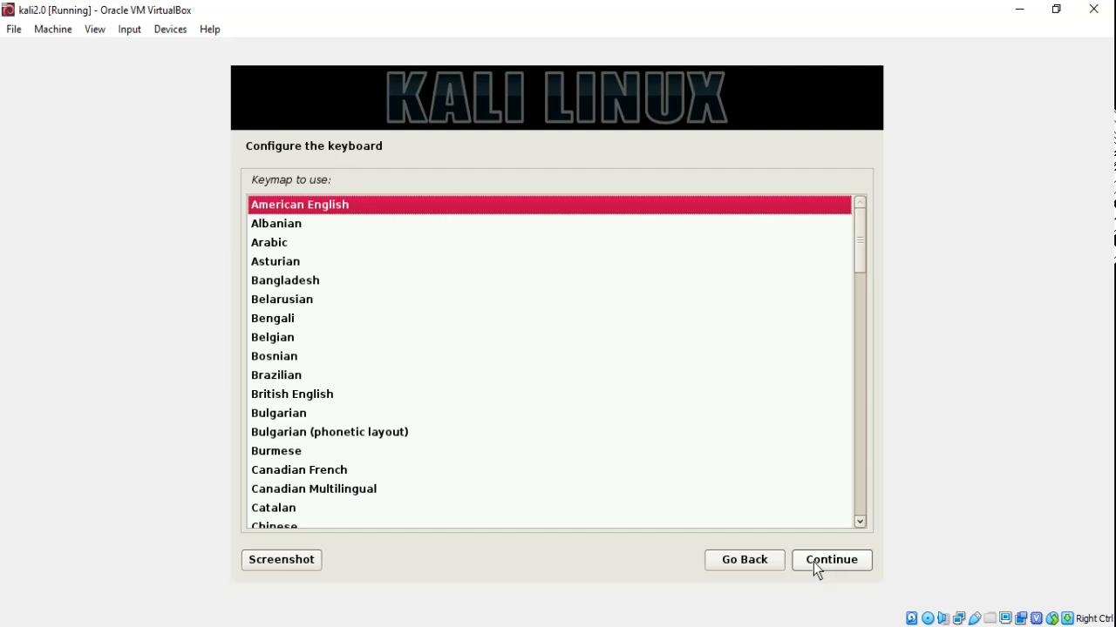
pyautogui.click(813, 562)
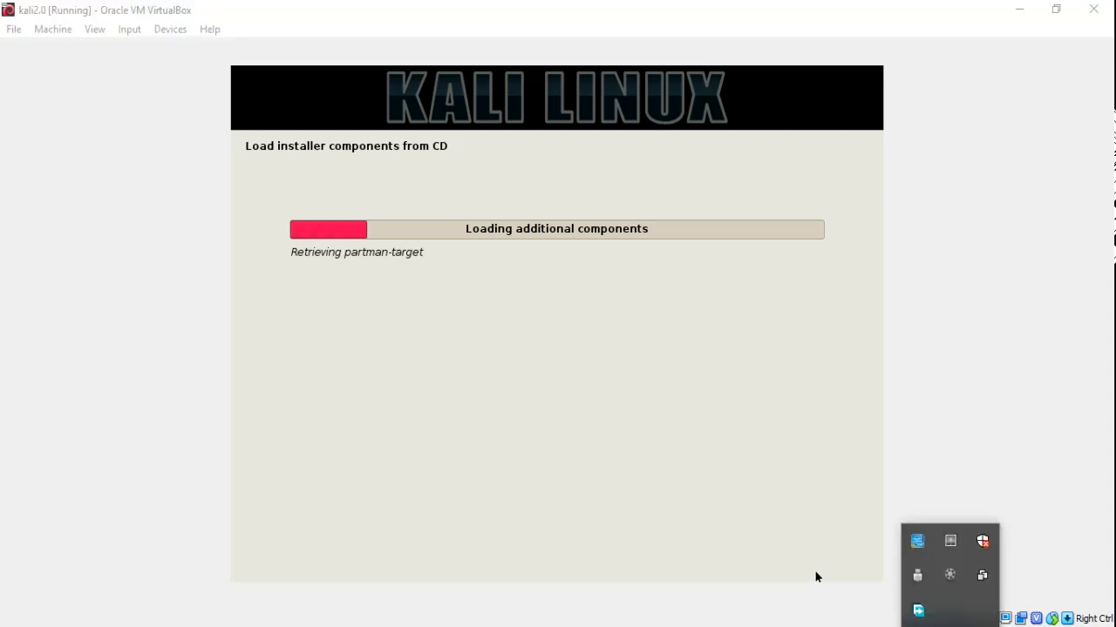
# Accept the hostname kali and continue with an empty domain name
pyautogui.click(950, 576)
pyautogui.click(1013, 585)
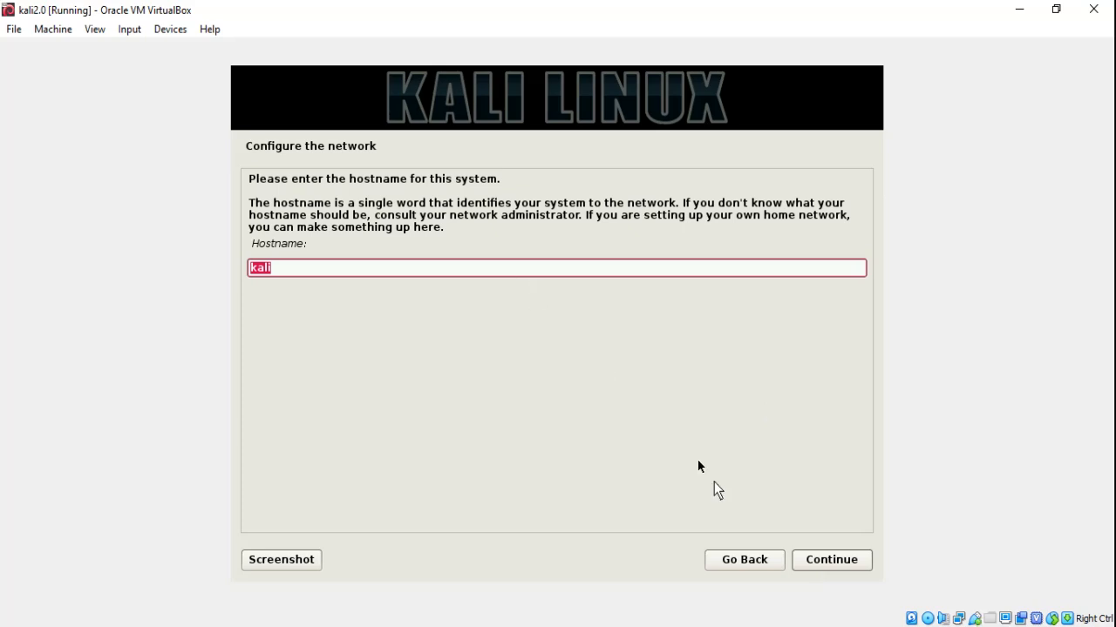
pyautogui.click(804, 566)
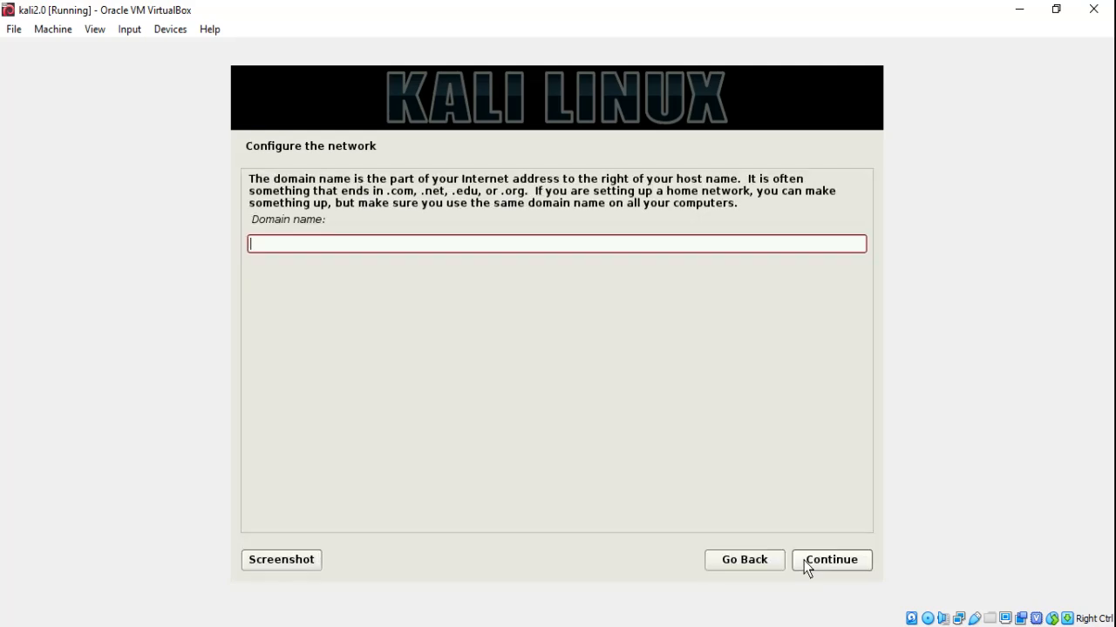
pyautogui.click(806, 562)
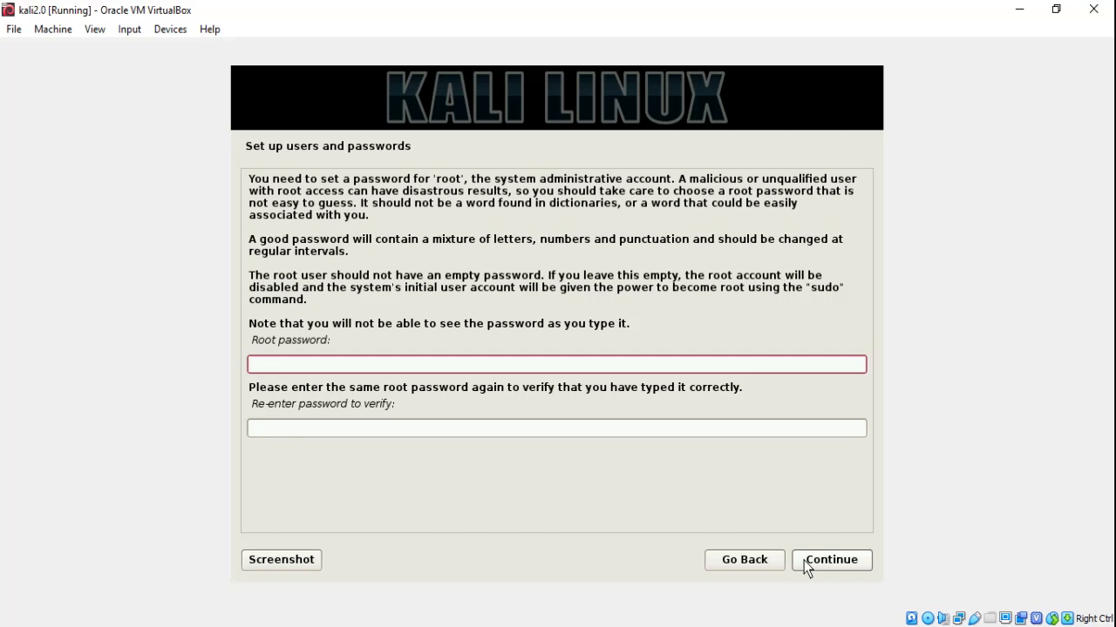
# Enter the root password and retype it in the verify field
pyautogui.press('Tab')
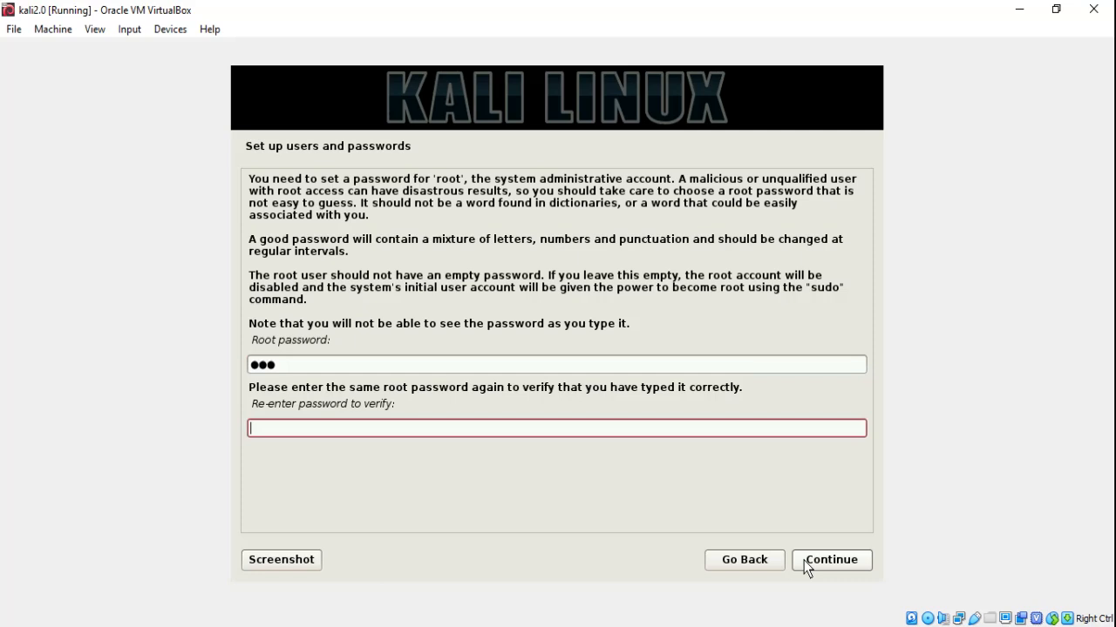
pyautogui.click(830, 567)
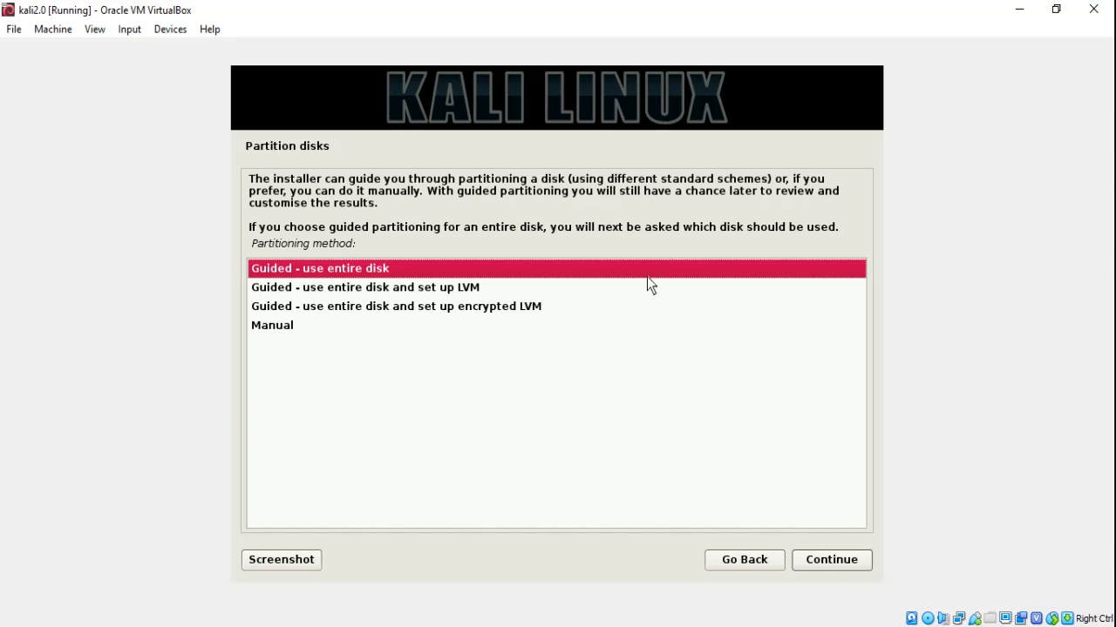
# Guided-partition the whole SCSI1 (sda) disk with all files in one partition and write the changes
pyautogui.click(827, 567)
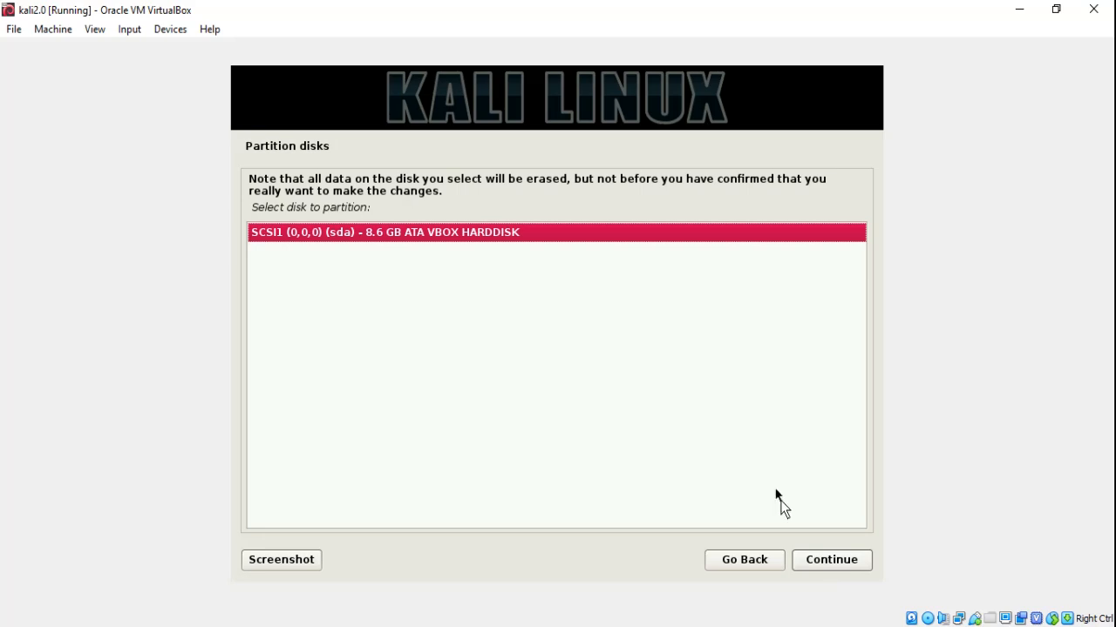
pyautogui.click(831, 566)
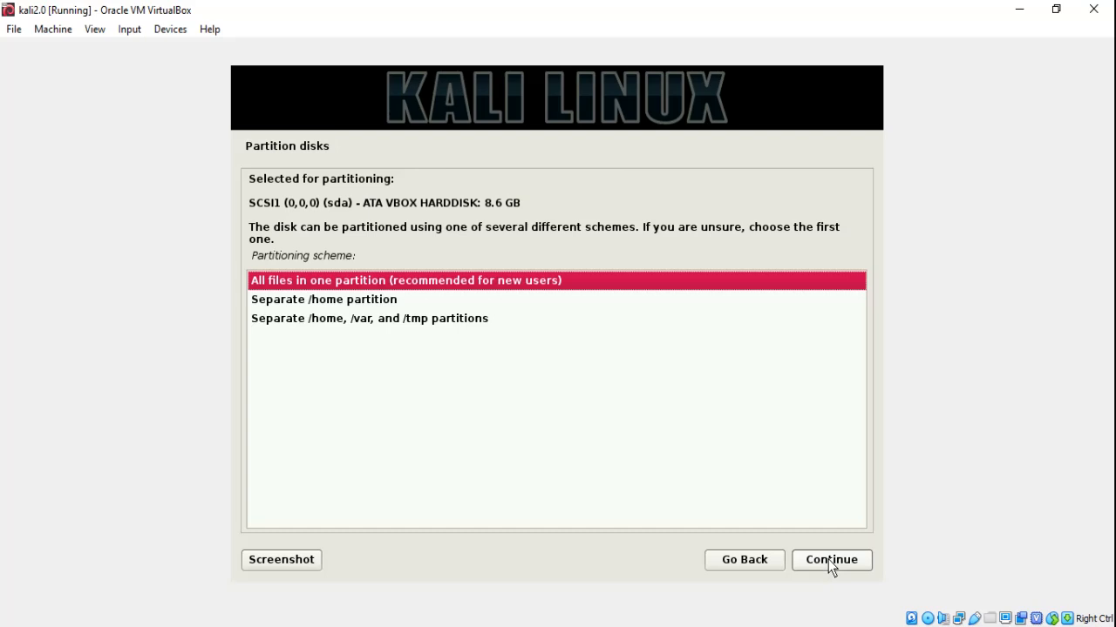
pyautogui.click(831, 561)
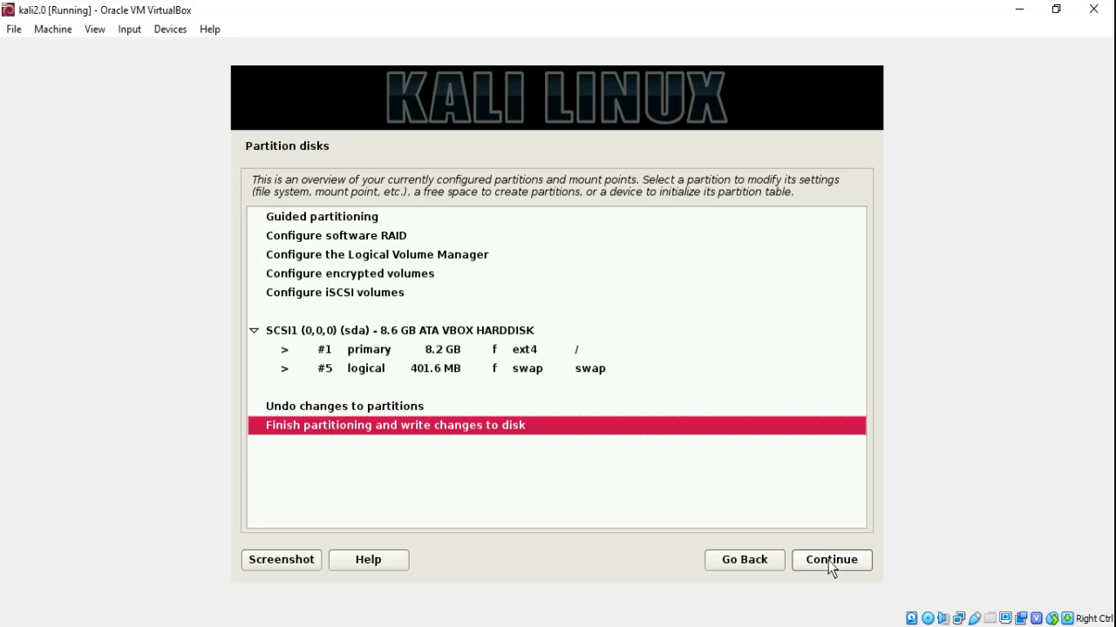
pyautogui.click(832, 562)
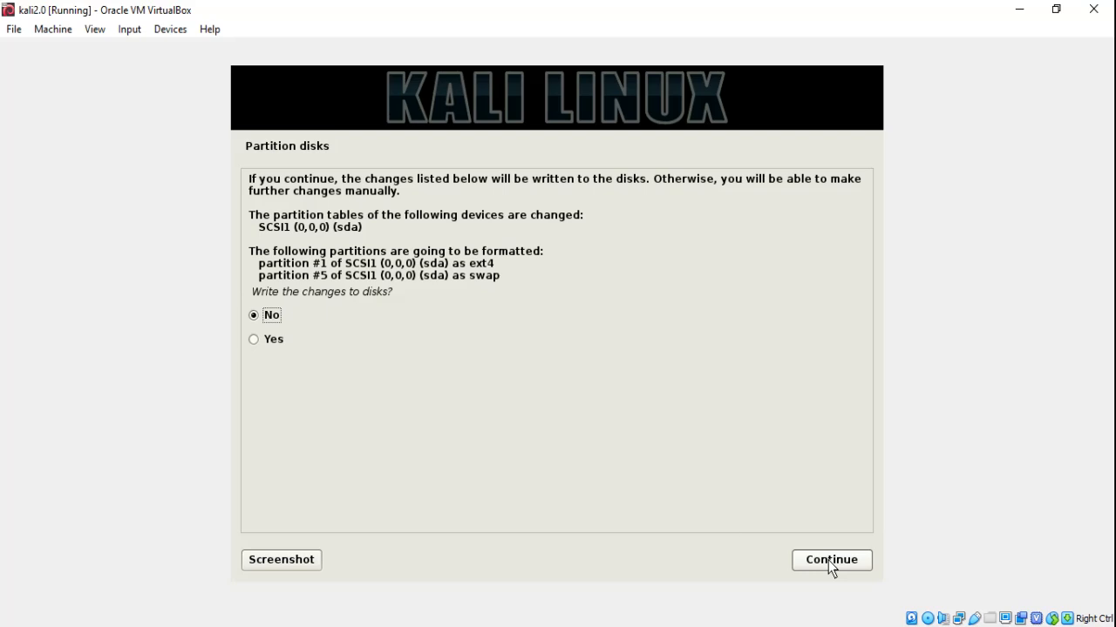
pyautogui.click(252, 339)
pyautogui.click(813, 565)
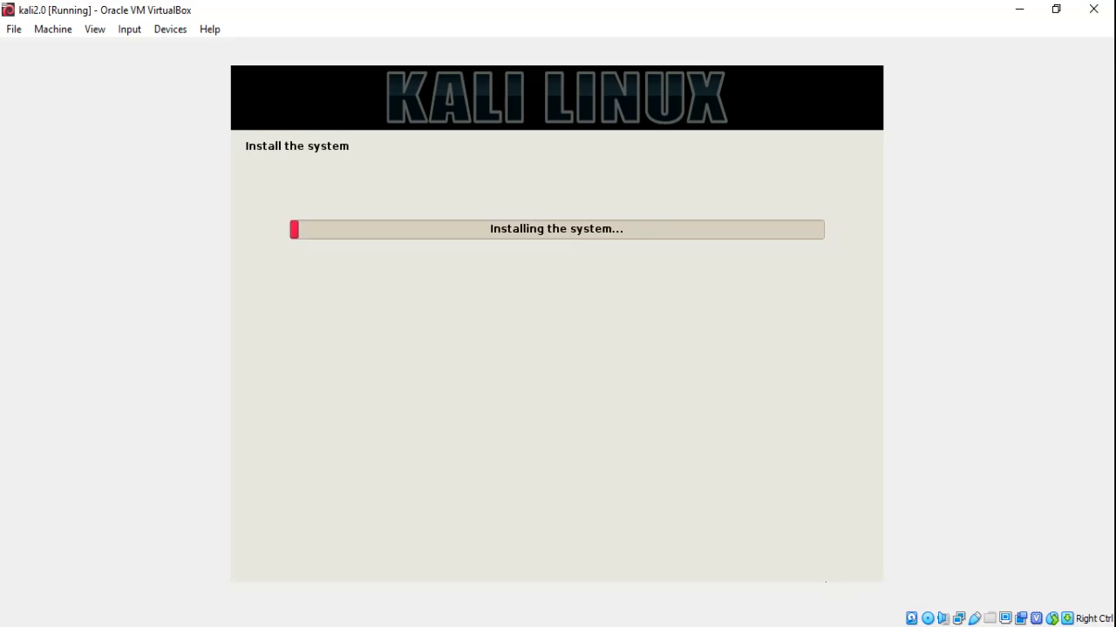
# Wait for the system installation to complete until the network mirror question appears
pyautogui.click(950, 626)
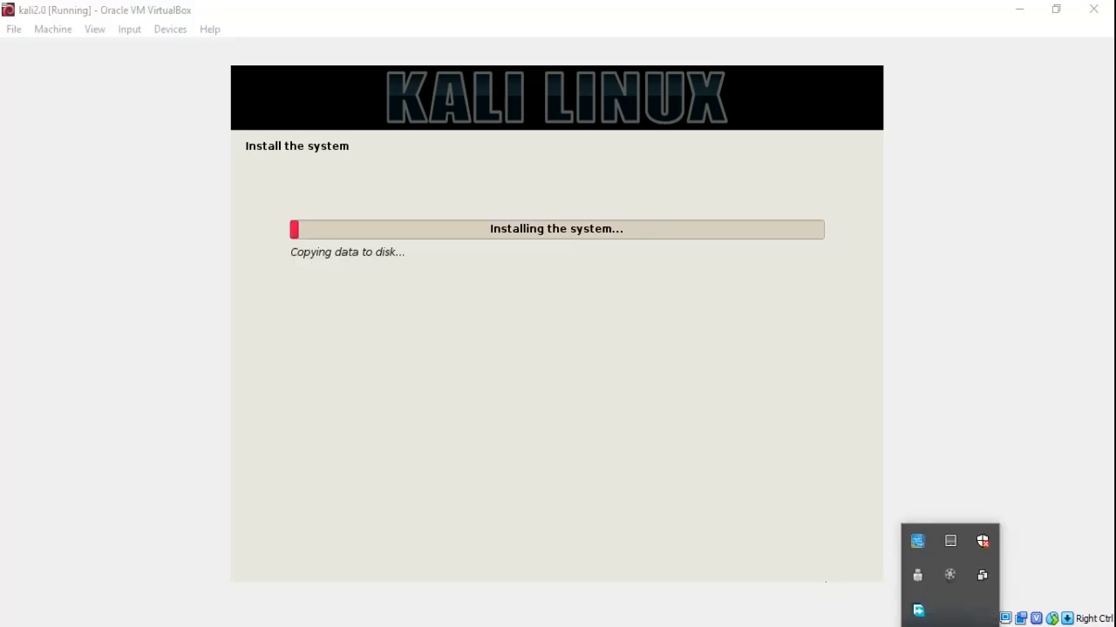
pyautogui.click(950, 577)
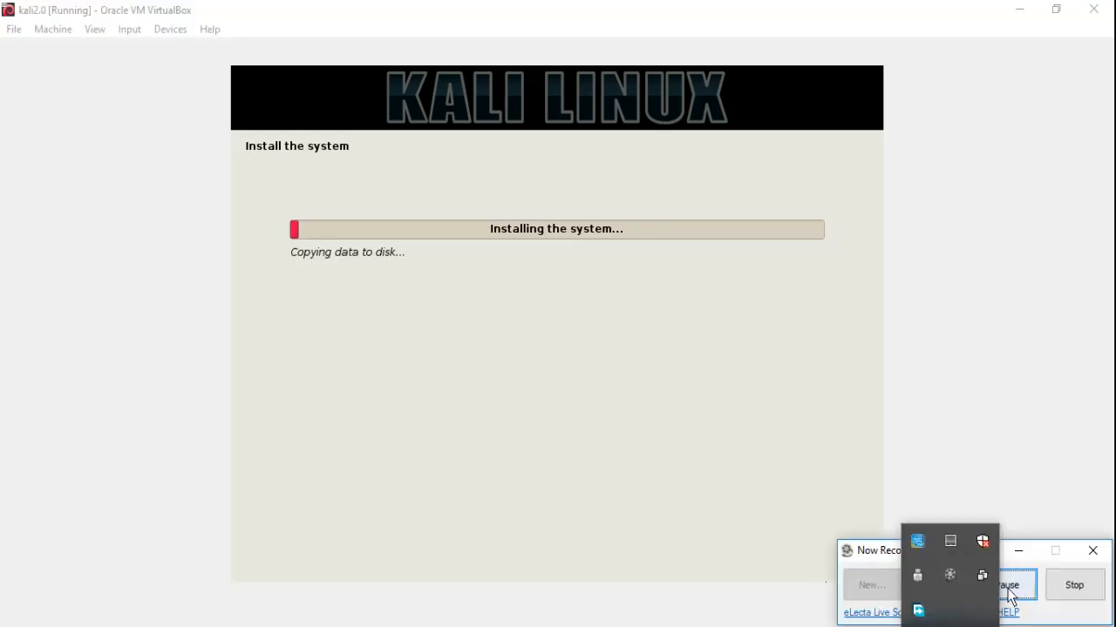
pyautogui.click(1007, 589)
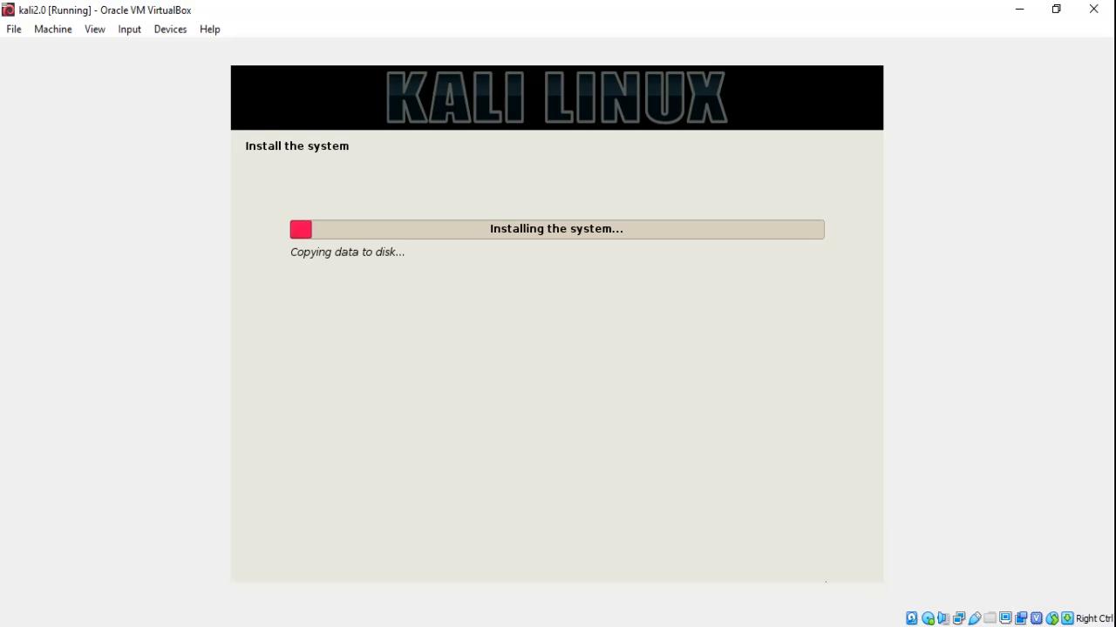
pyautogui.click(950, 626)
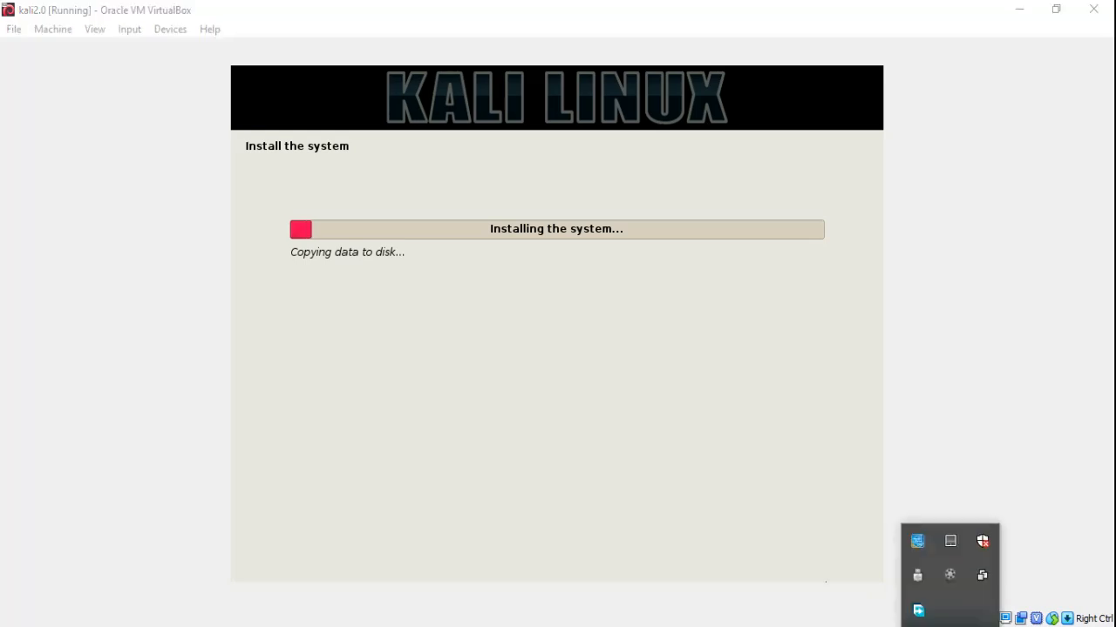
pyautogui.click(949, 576)
pyautogui.click(1009, 589)
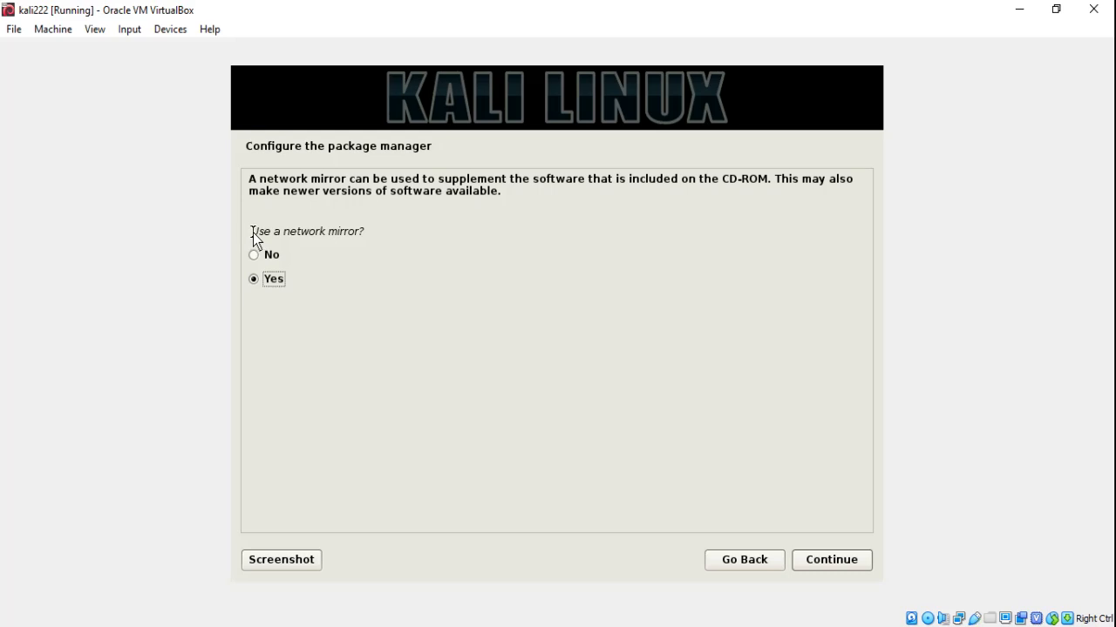
# Answer the network mirror question and let the installer configure the package manager
pyautogui.click(255, 258)
pyautogui.click(815, 568)
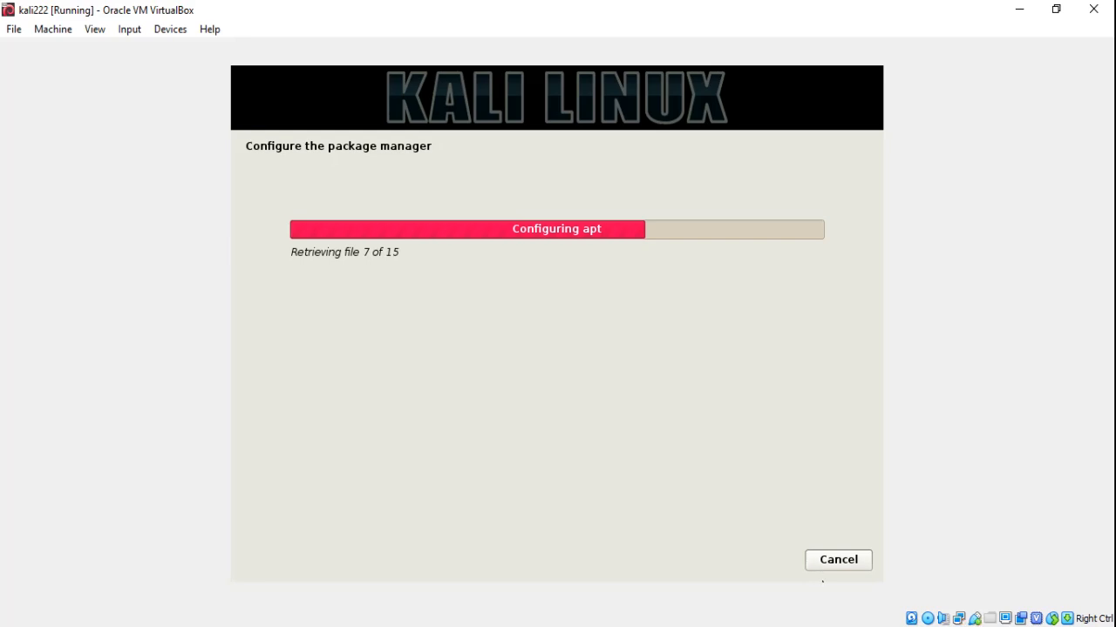
pyautogui.click(954, 626)
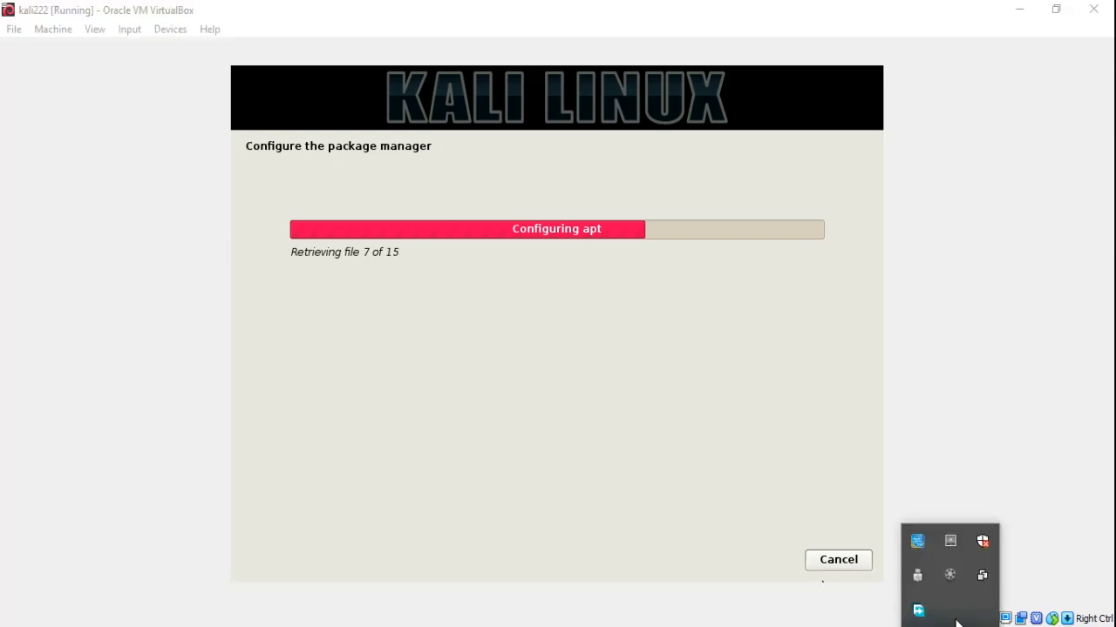
pyautogui.click(952, 582)
pyautogui.click(1011, 588)
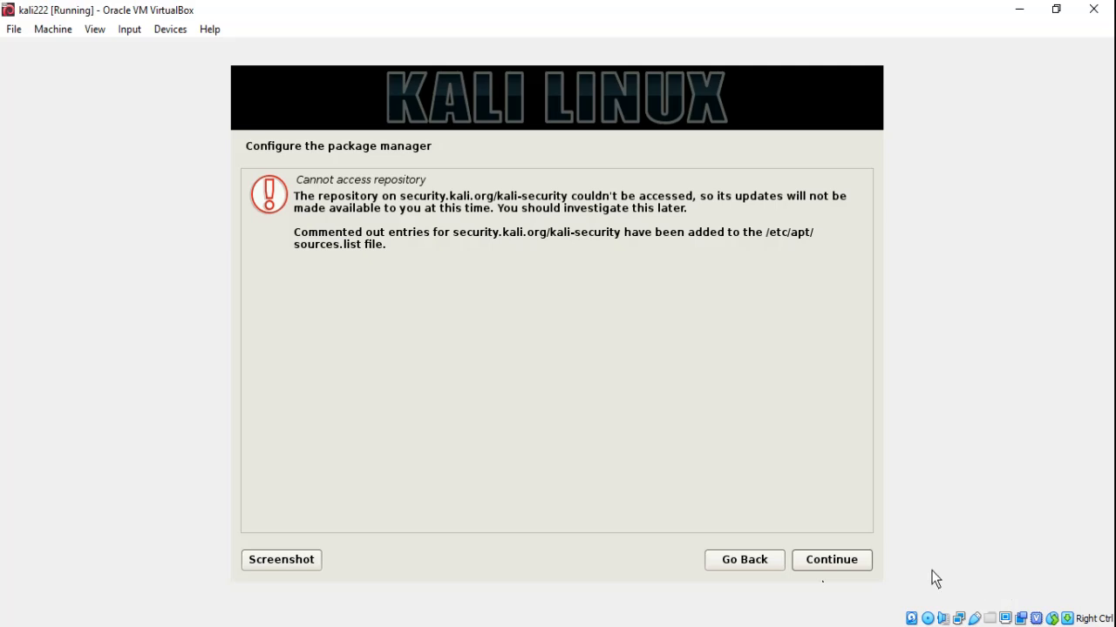
# Accept the 'Cannot access repository' warning for the security repository and continue
pyautogui.click(860, 567)
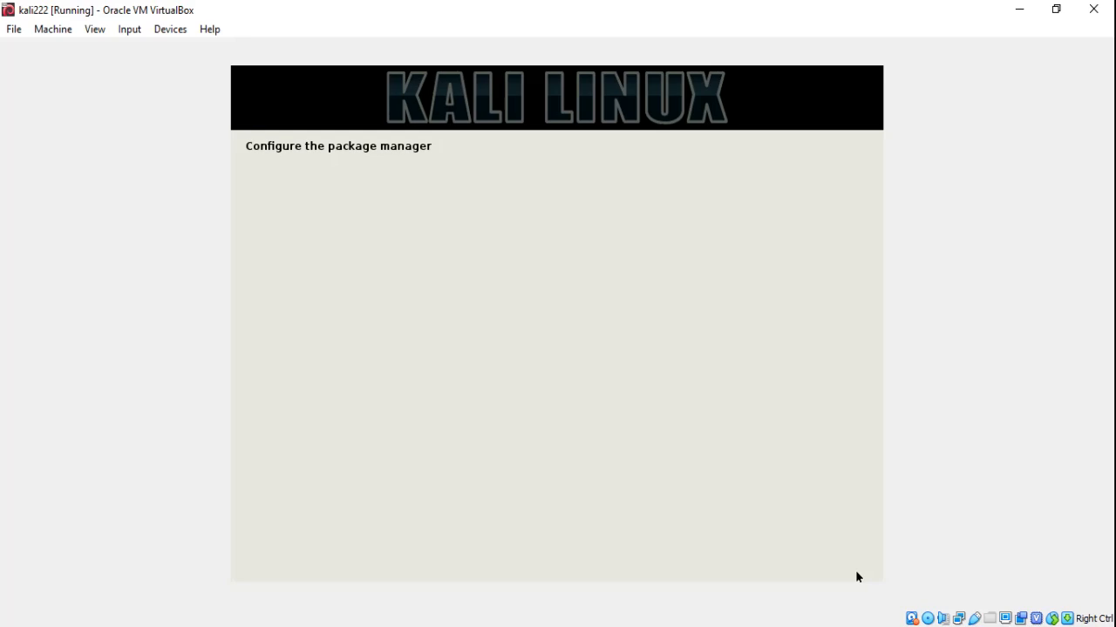
pyautogui.click(950, 579)
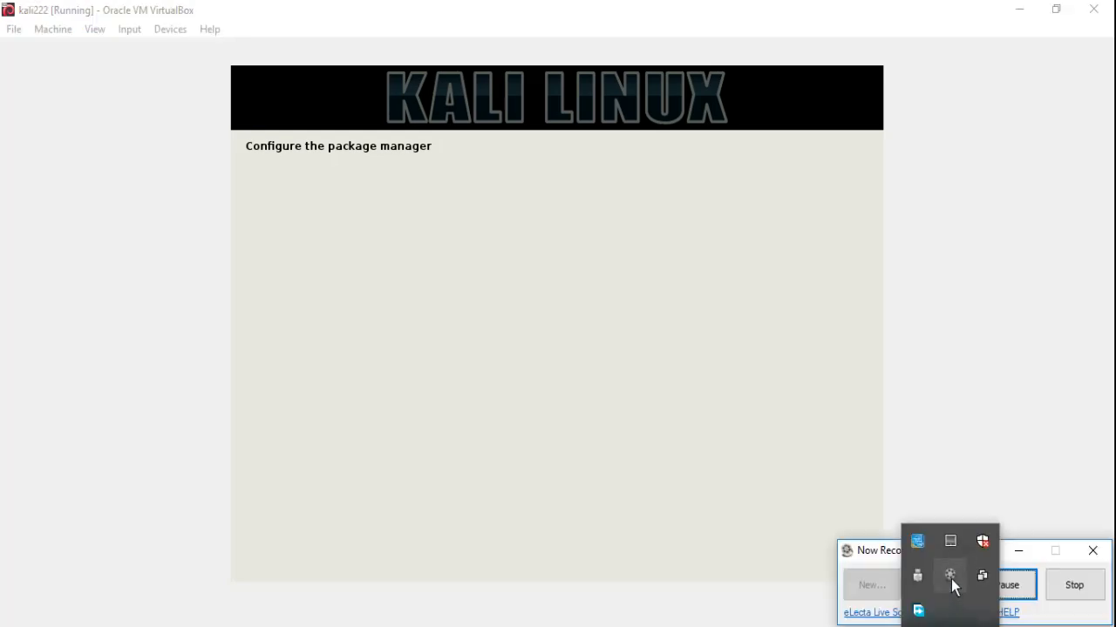
pyautogui.click(1008, 589)
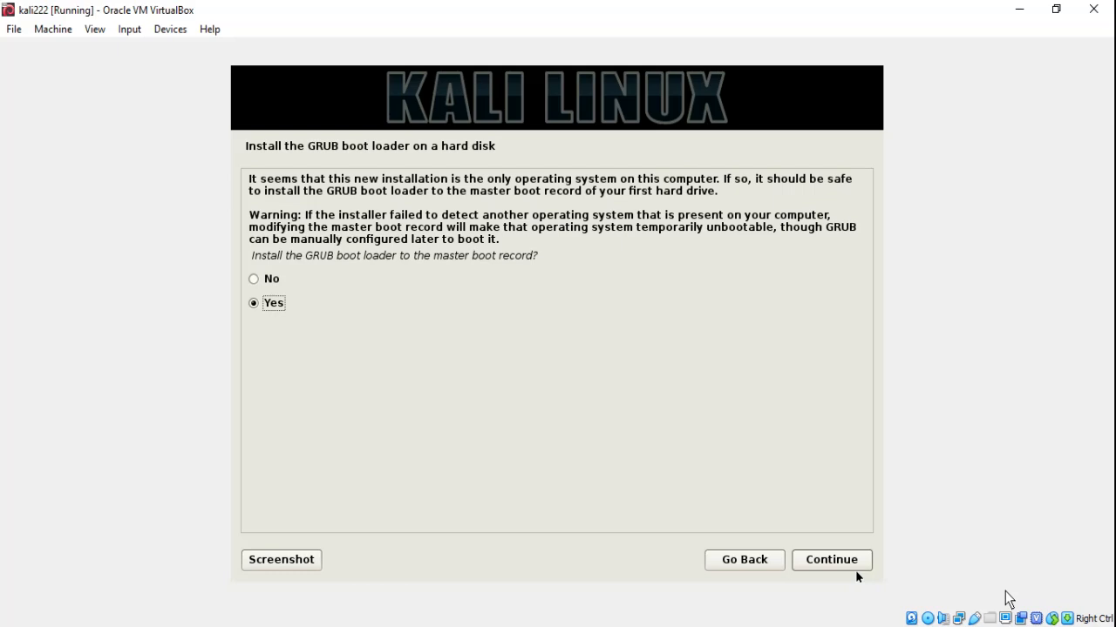
# Install the GRUB boot loader to the master boot record on /dev/sda
pyautogui.click(828, 562)
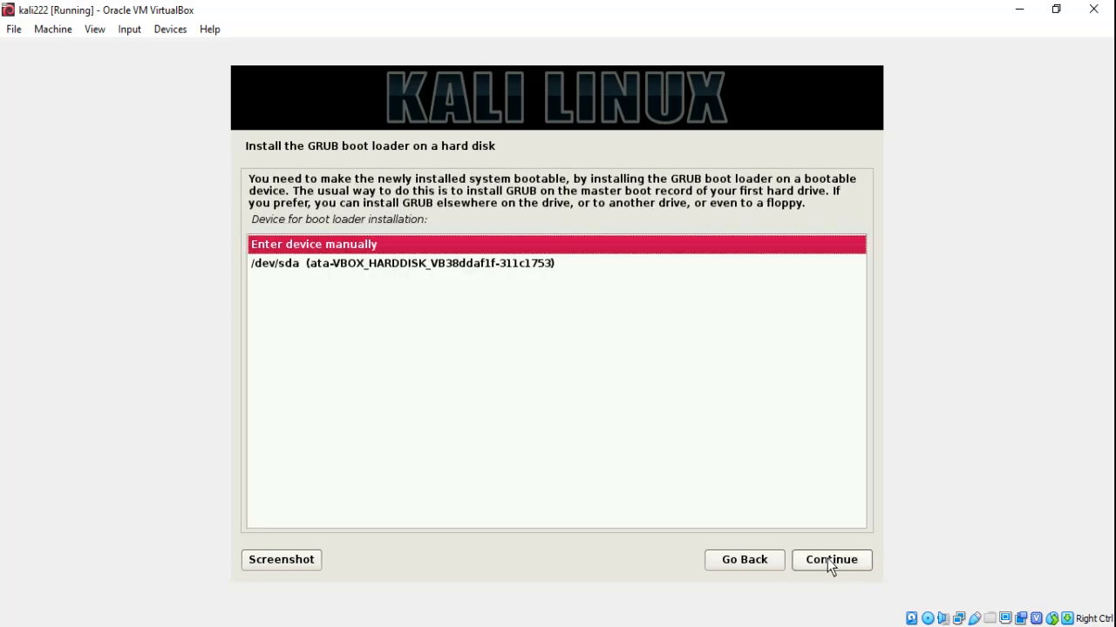
pyautogui.press('Down')
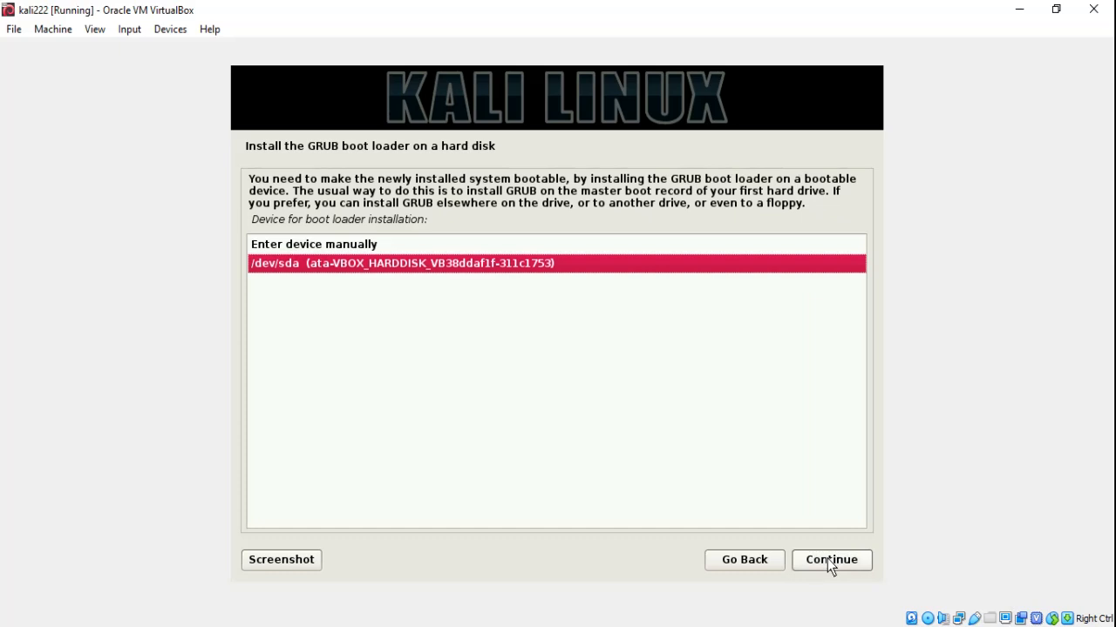
pyautogui.click(829, 563)
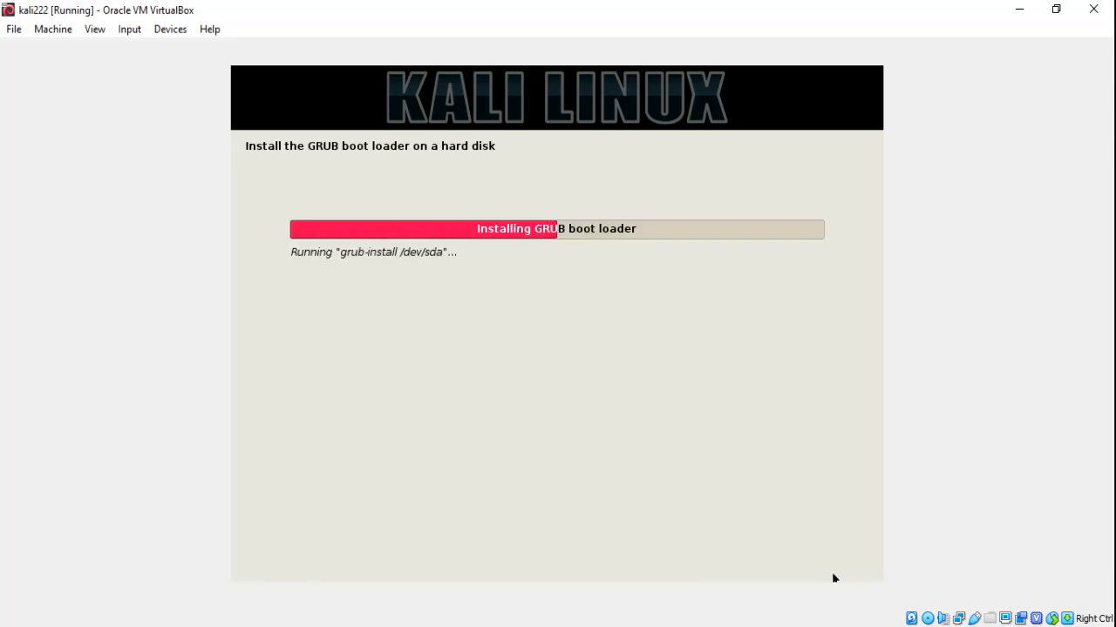
pyautogui.click(950, 577)
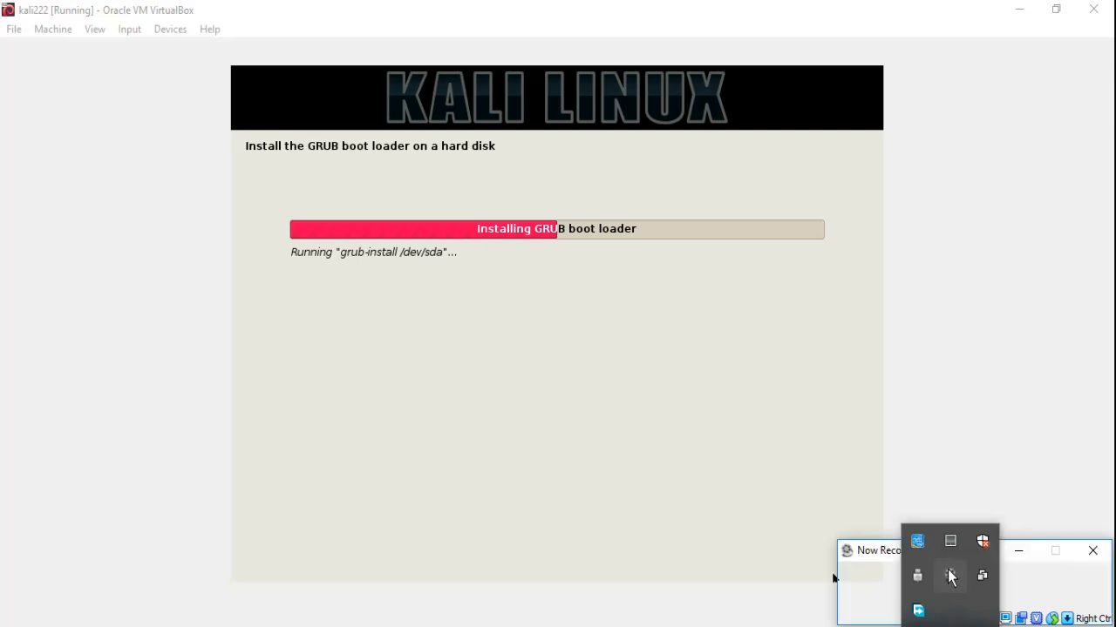
pyautogui.click(1015, 587)
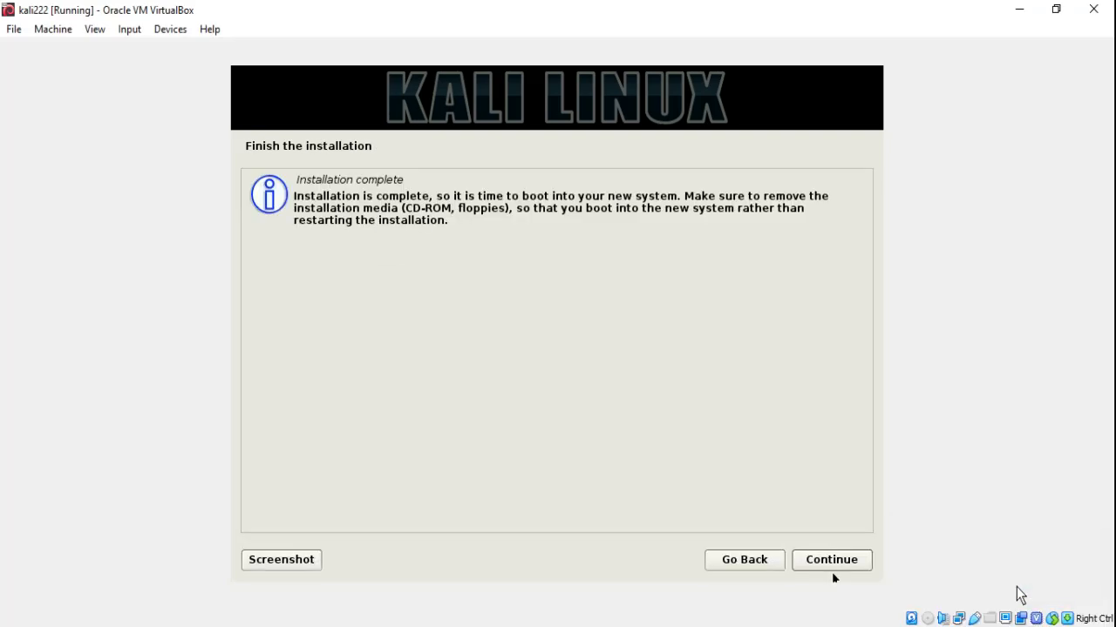
# Confirm 'Installation complete' so Kali reboots to its login screen
pyautogui.click(852, 564)
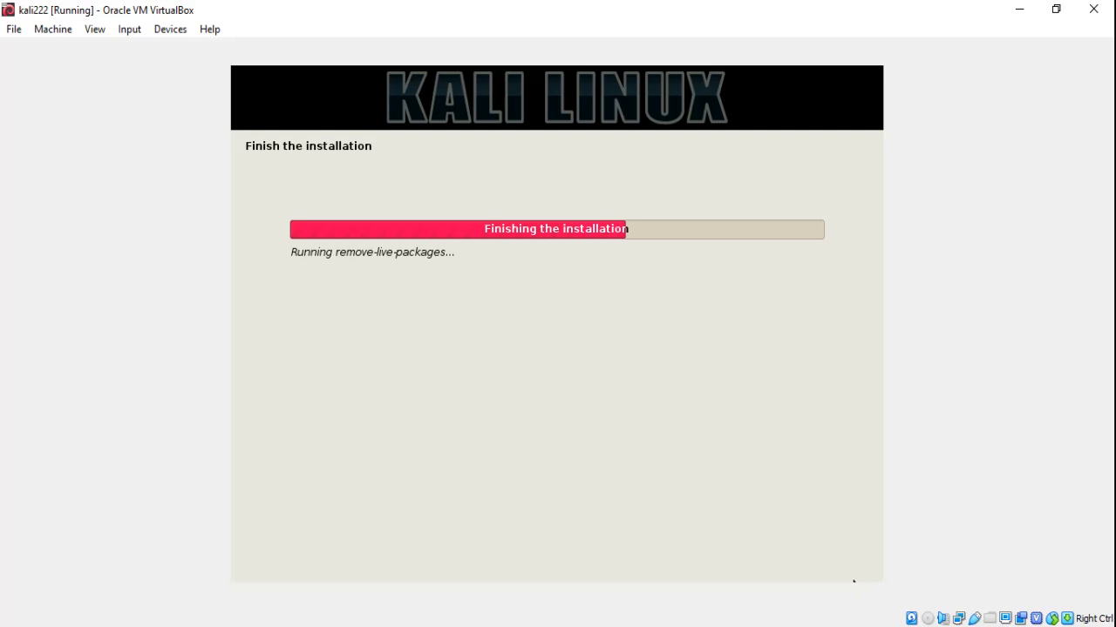
pyautogui.click(950, 626)
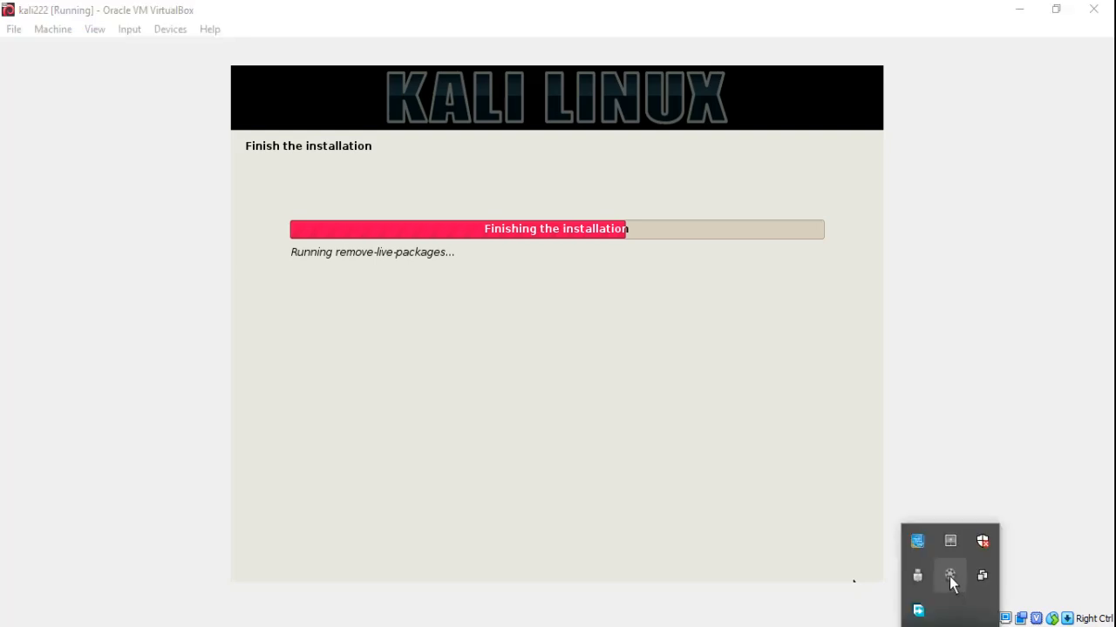
pyautogui.click(950, 579)
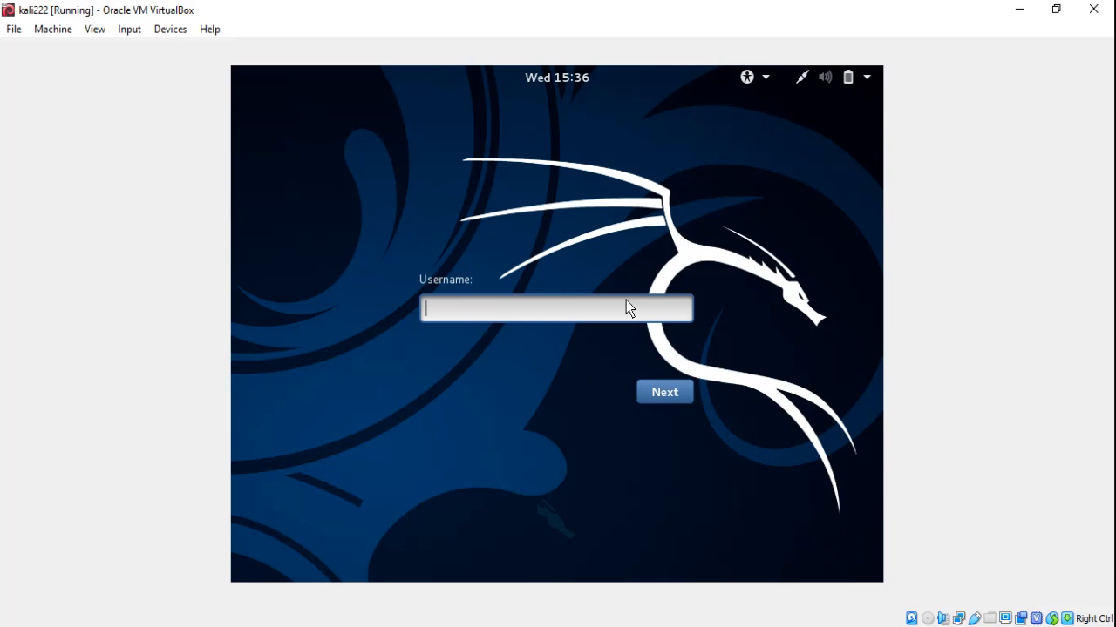
# Log in to Kali with username root and the account password
pyautogui.write('root')
pyautogui.press('Return')
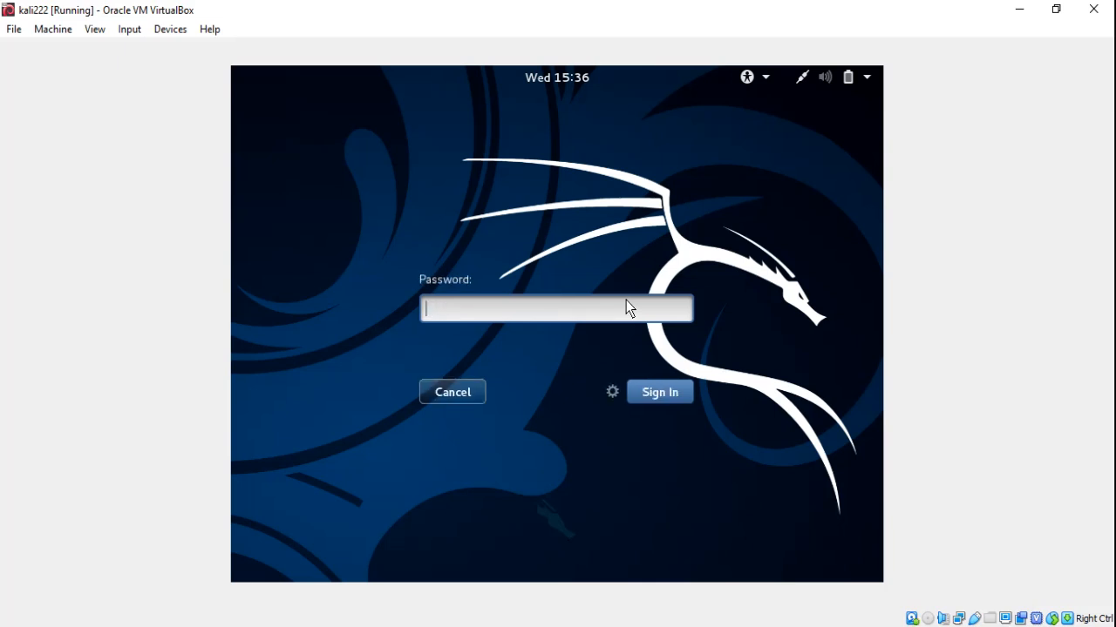
pyautogui.press('Return')
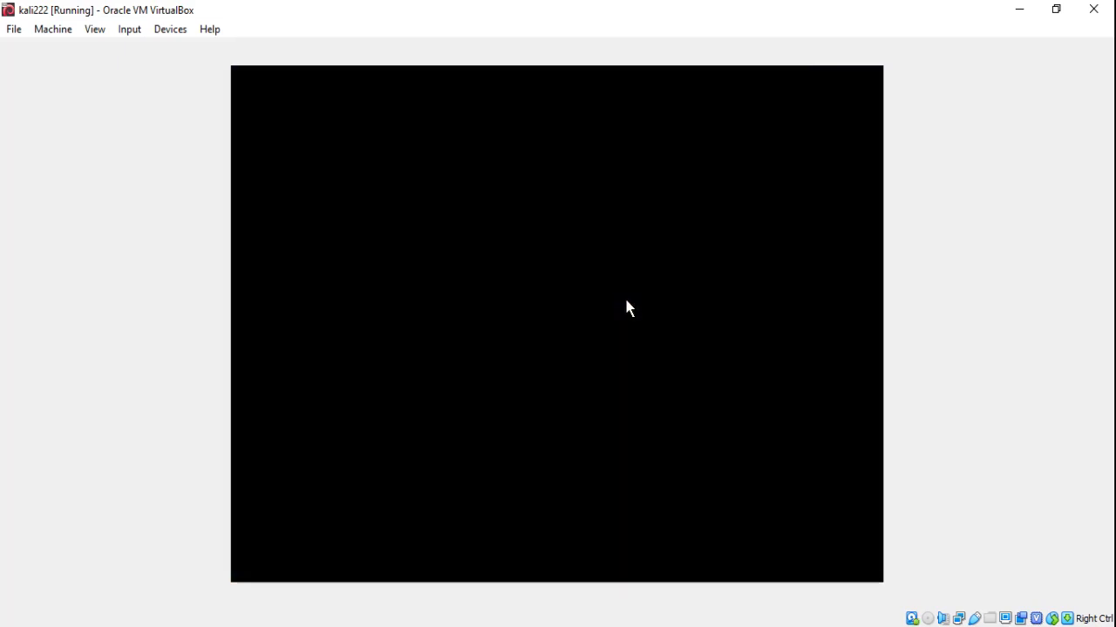